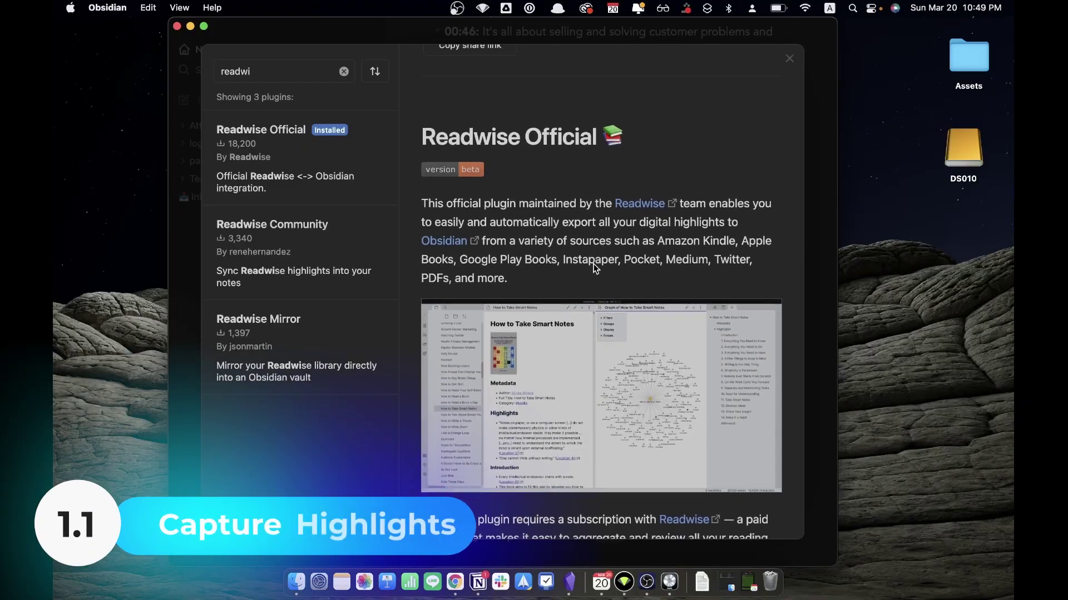
# Scroll through the Not Nice note's cover, metadata, Summary and Readwise highlights
pyautogui.scroll(-5, 593, 266)
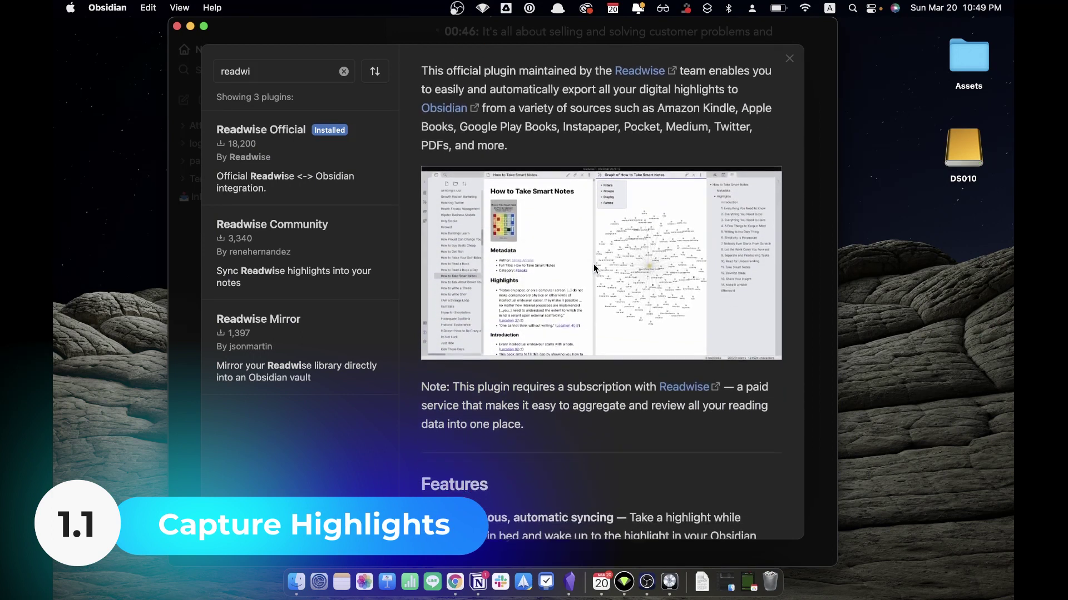
pyautogui.scroll(-4, 593, 263)
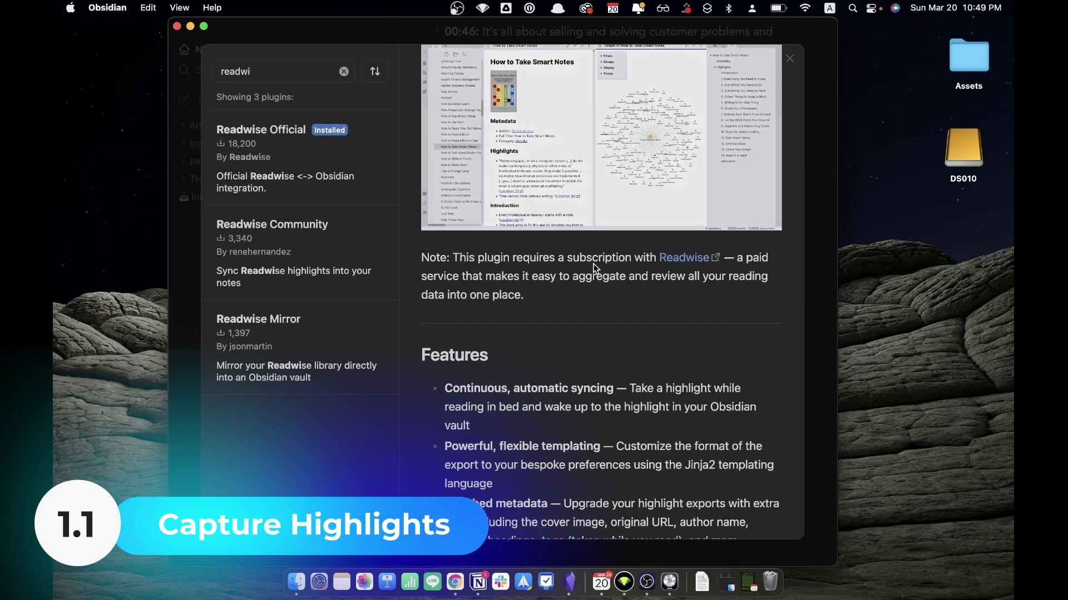
pyautogui.scroll(-3, 593, 263)
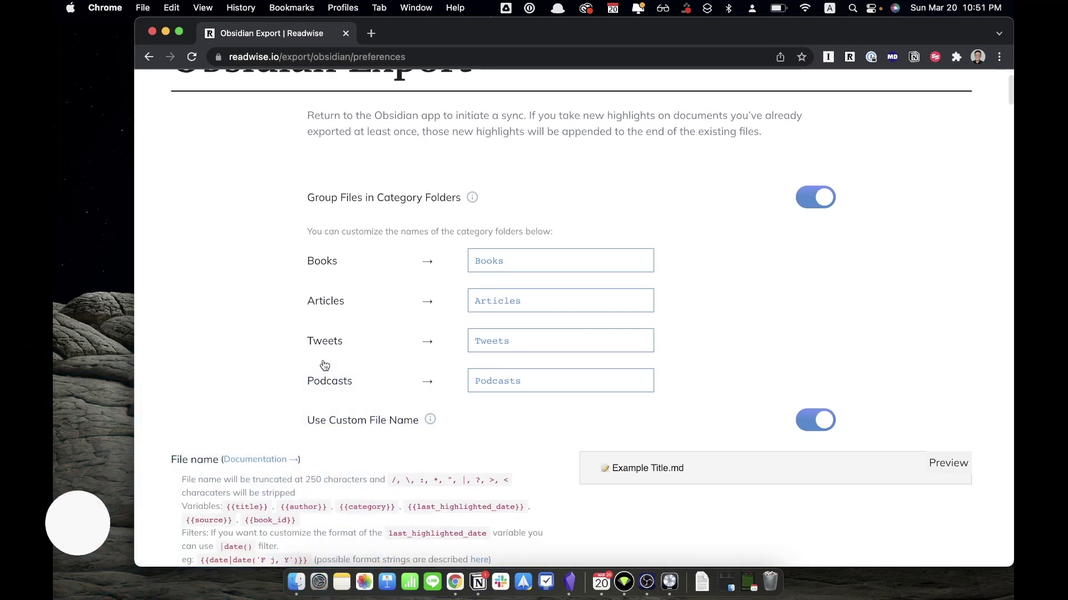
pyautogui.scroll(-8, 324, 365)
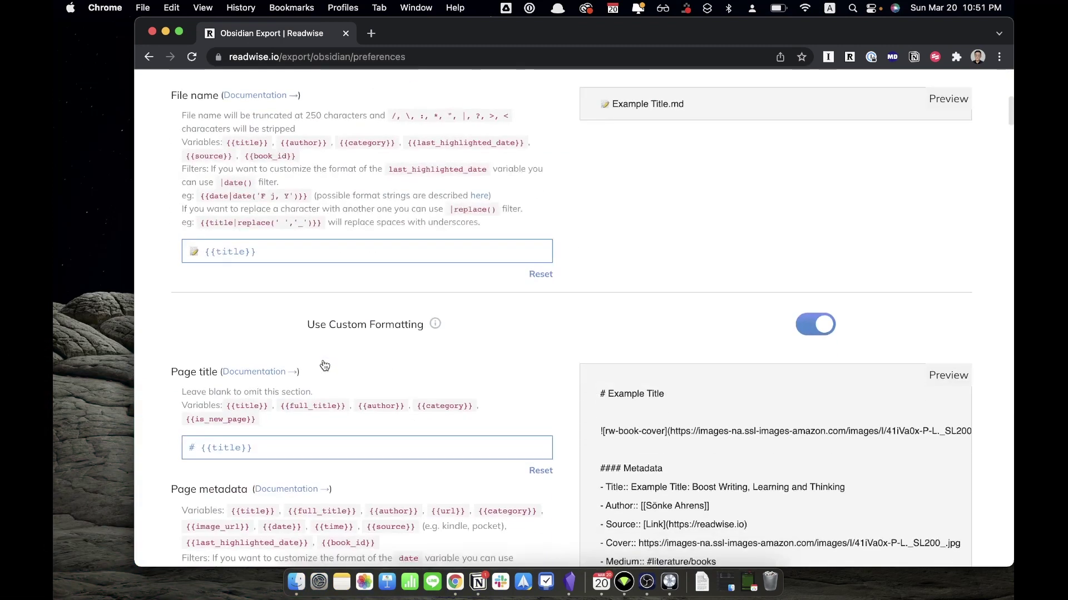
pyautogui.scroll(-4, 324, 365)
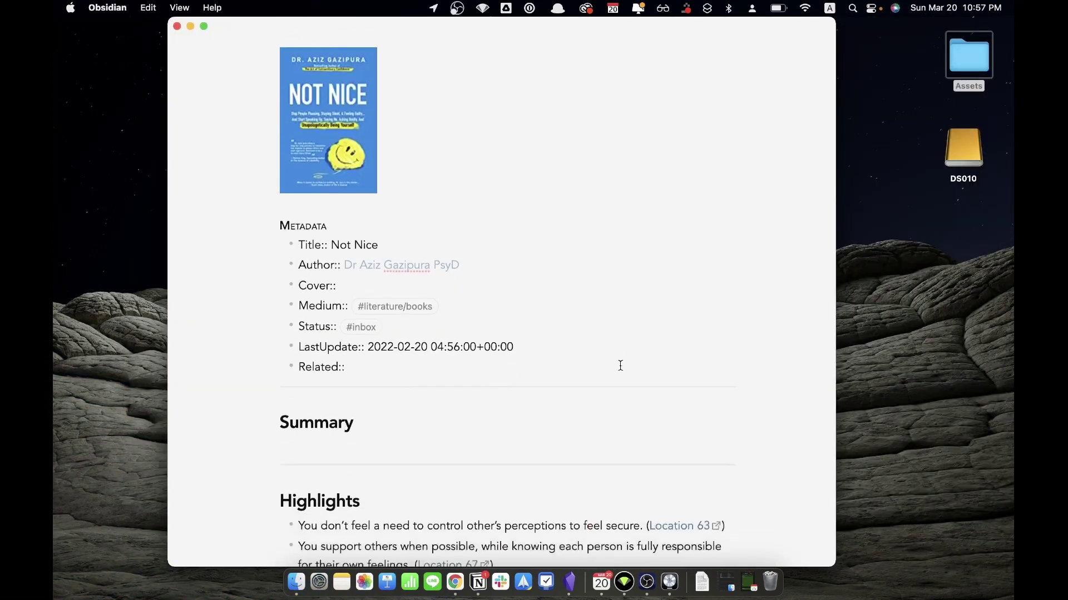
# Scroll down the summary and place the cursor in the empty fourth What is NICE? bullet
pyautogui.scroll(-7, 620, 365)
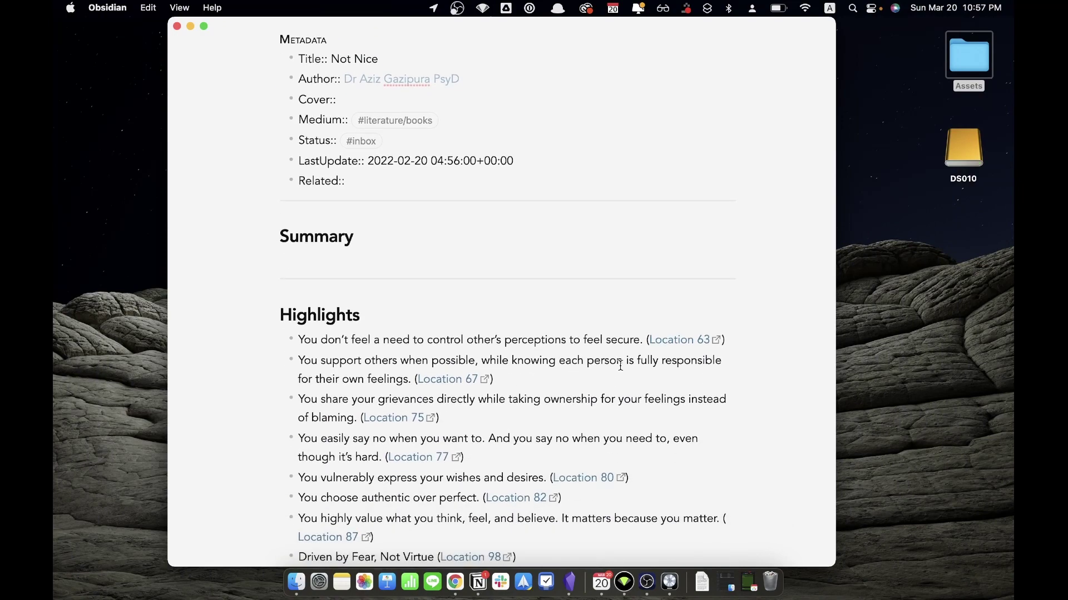
pyautogui.scroll(-2, 620, 365)
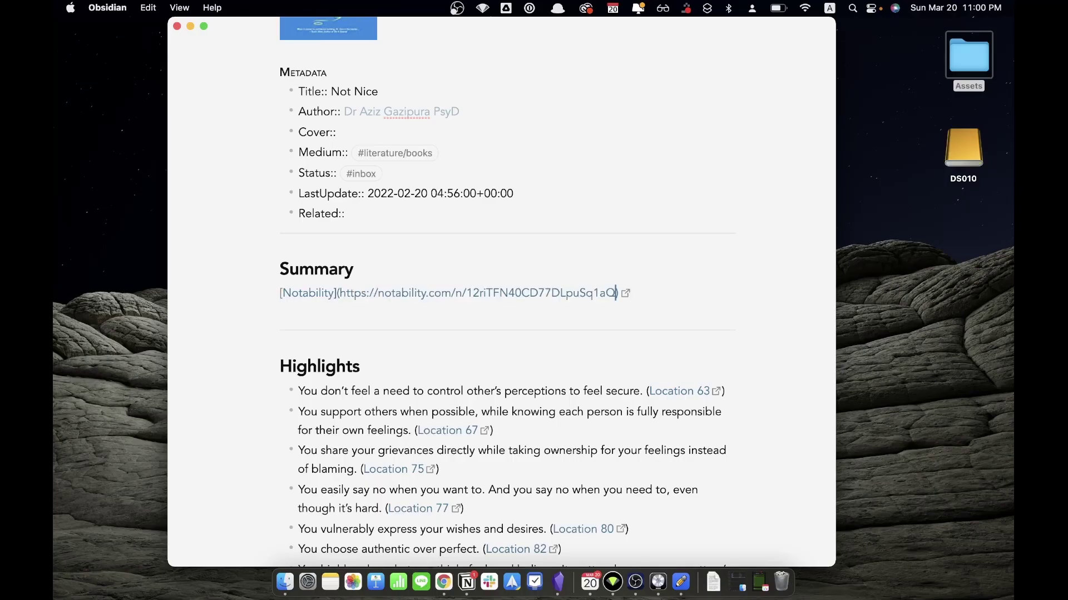
pyautogui.click(281, 309)
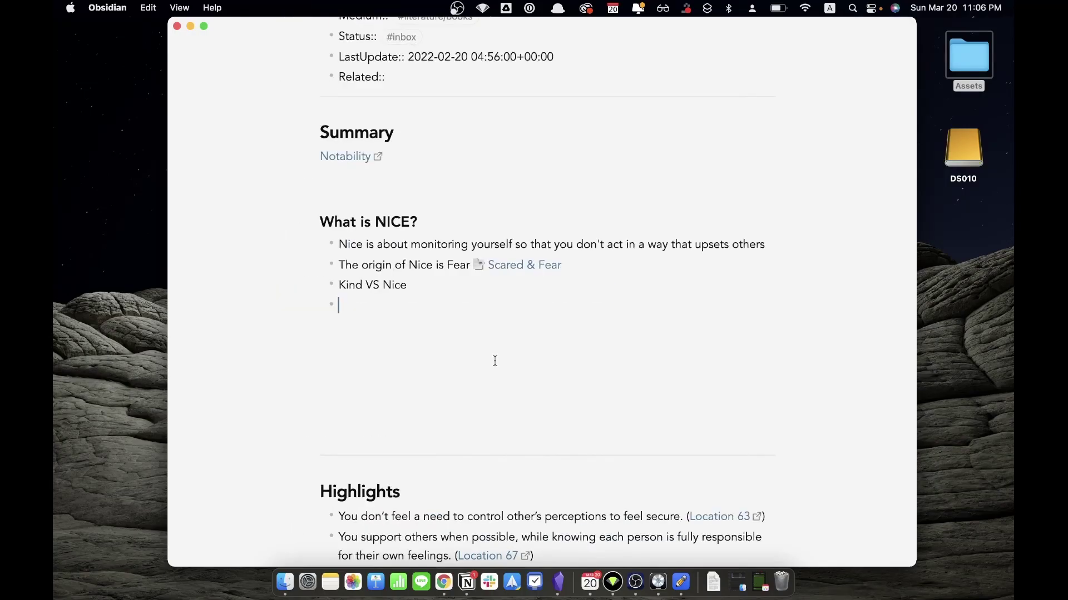
# Type the fourth bullet, 'The opposite of nice is not being…', and the 'uncomfortable situation' text
pyautogui.write('he opposite of nice')
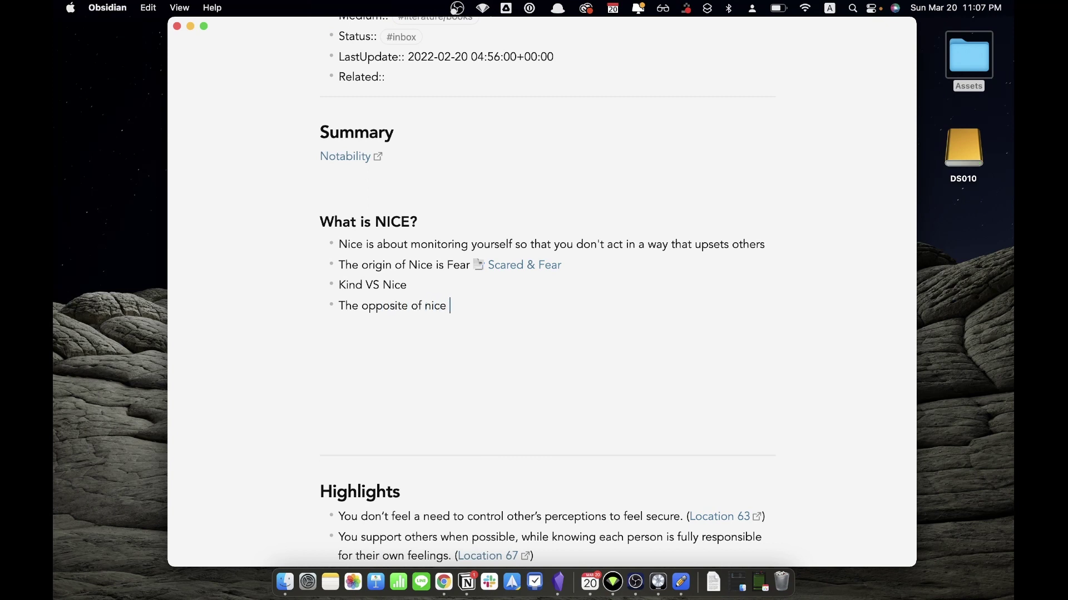
pyautogui.write(' is not being')
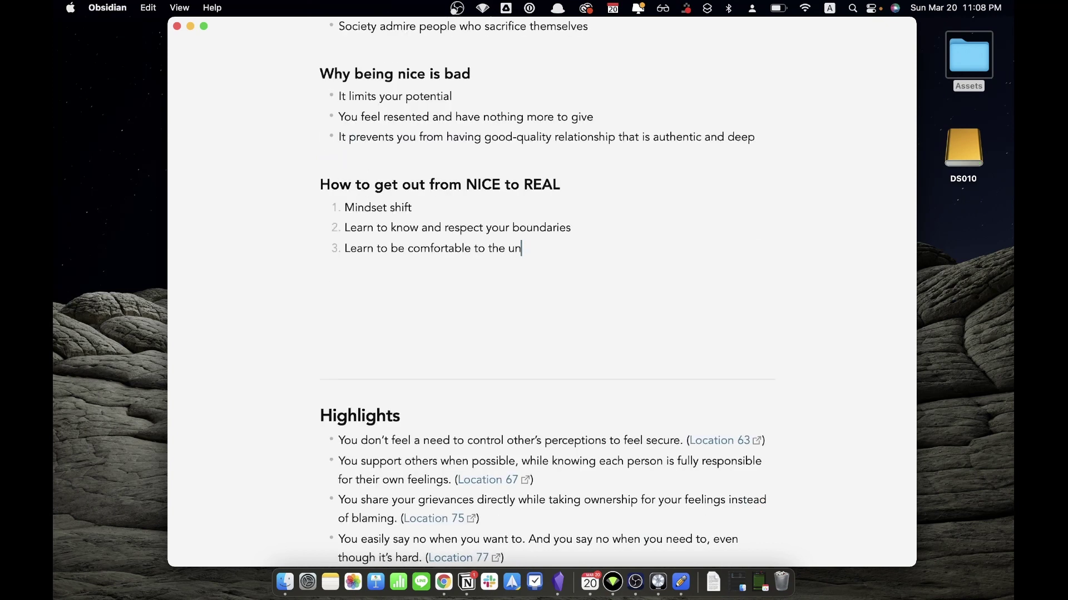
pyautogui.write('mfortabl')
pyautogui.write('e situation')
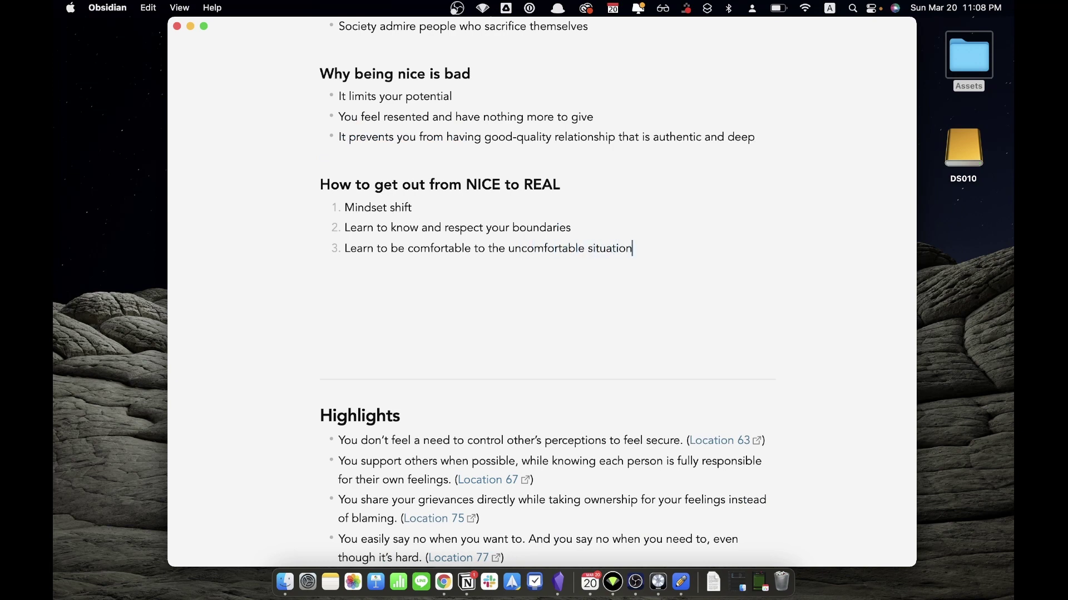
pyautogui.scroll(10, 542, 295)
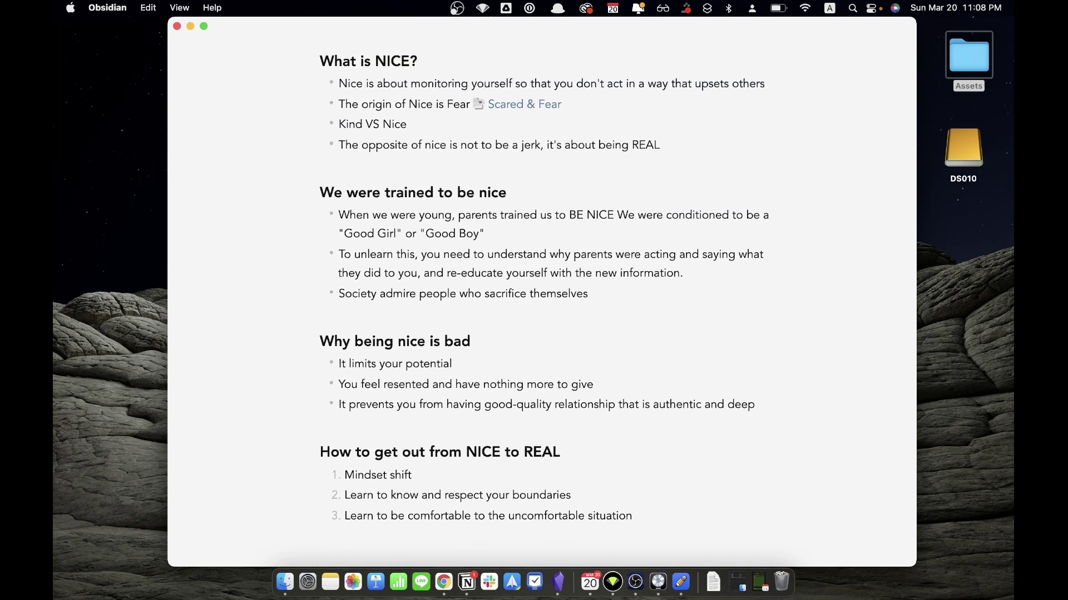
pyautogui.scroll(7, 542, 295)
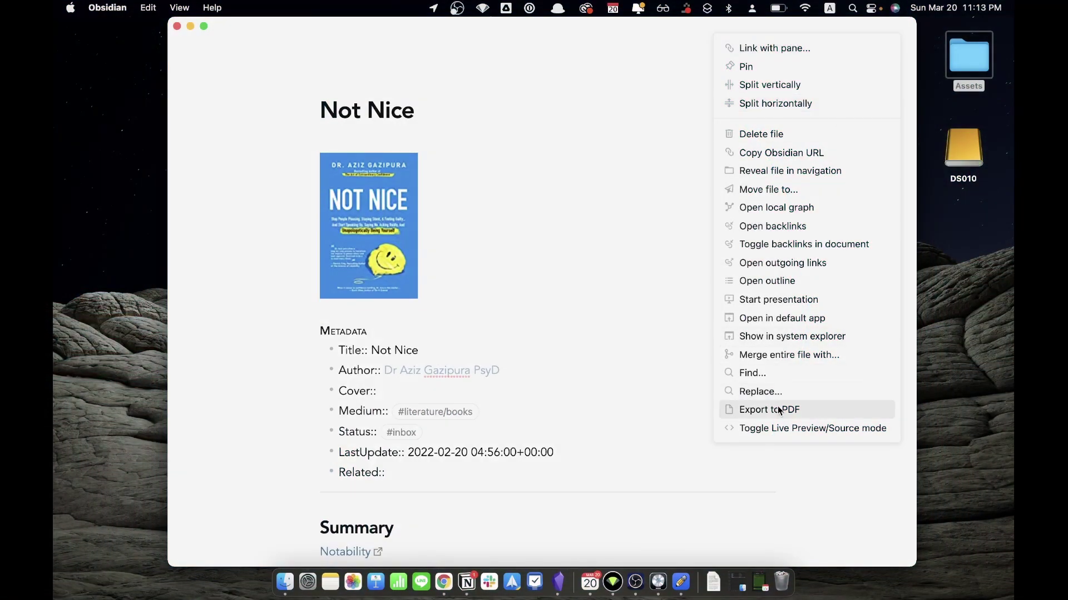
# Export the Not Nice note as a Letter-size PDF
pyautogui.click(777, 410)
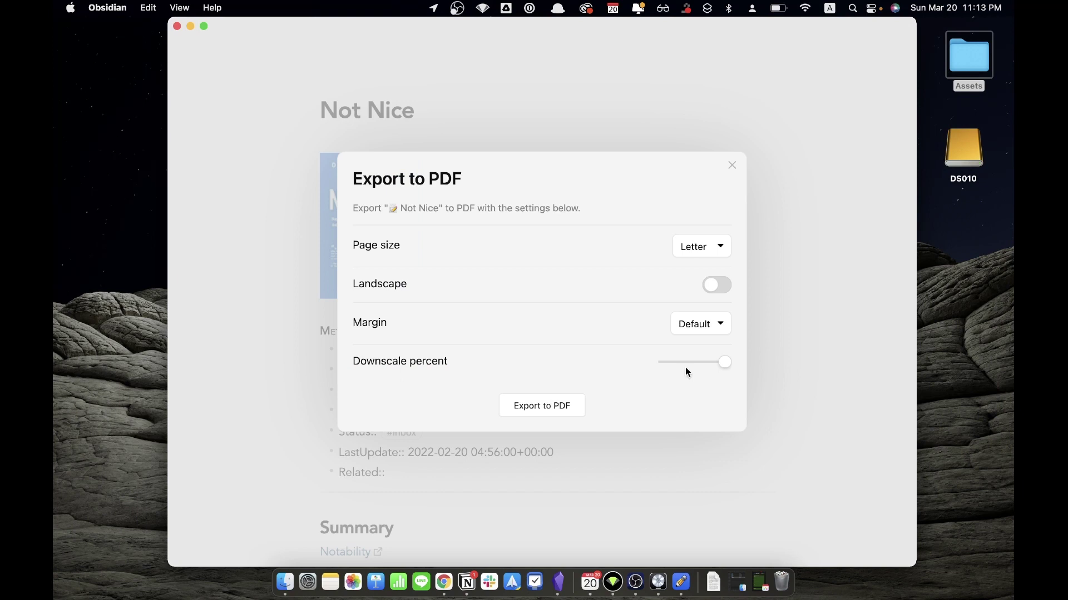
pyautogui.click(552, 399)
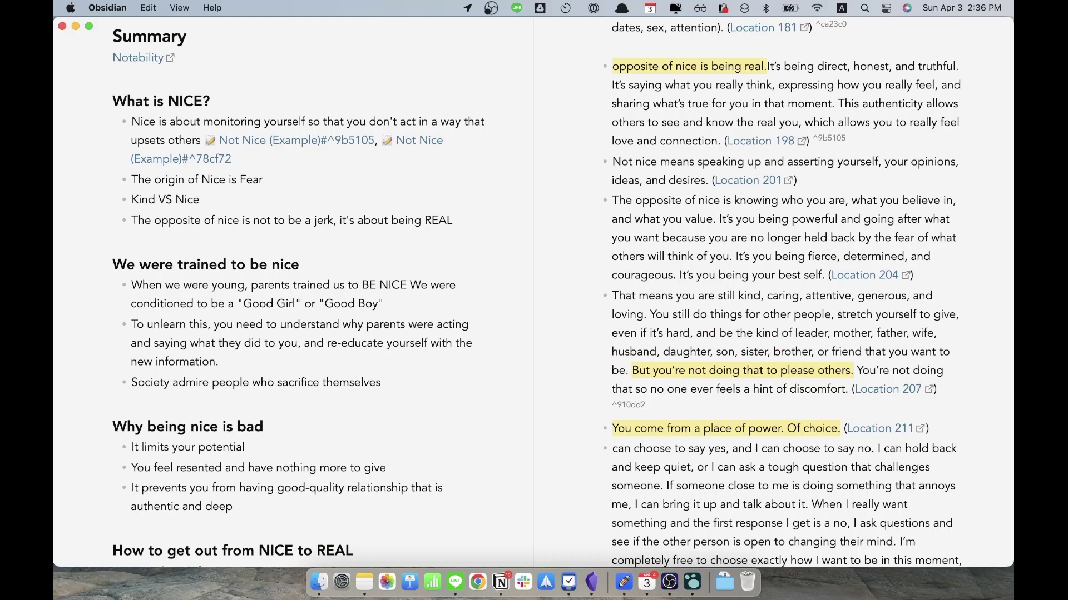
pyautogui.scroll(-2, 801, 346)
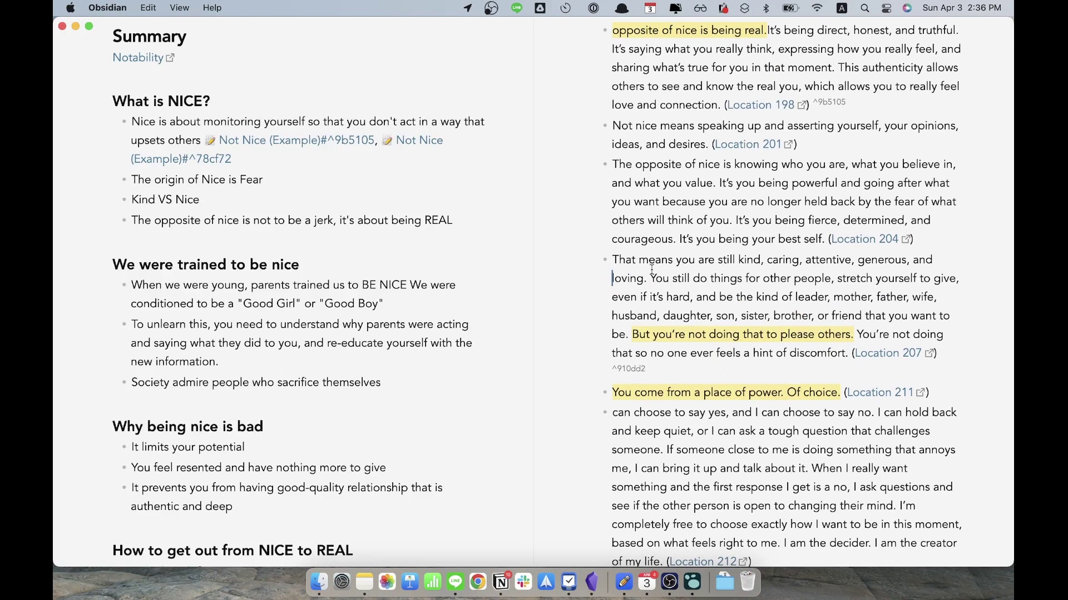
pyautogui.moveTo(613, 256); pyautogui.dragTo(794, 260)
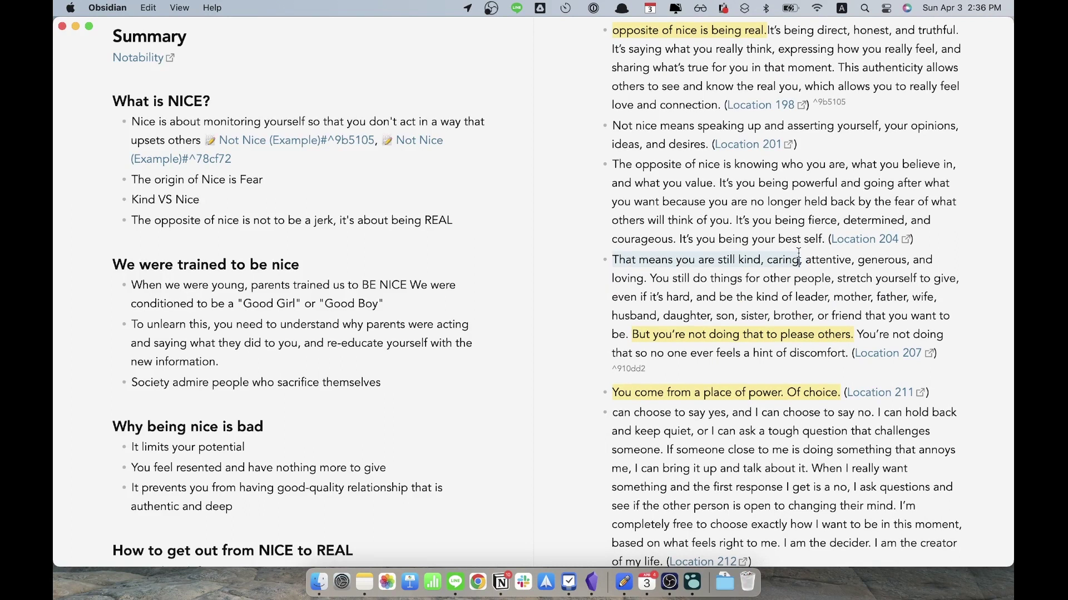
pyautogui.click(767, 334)
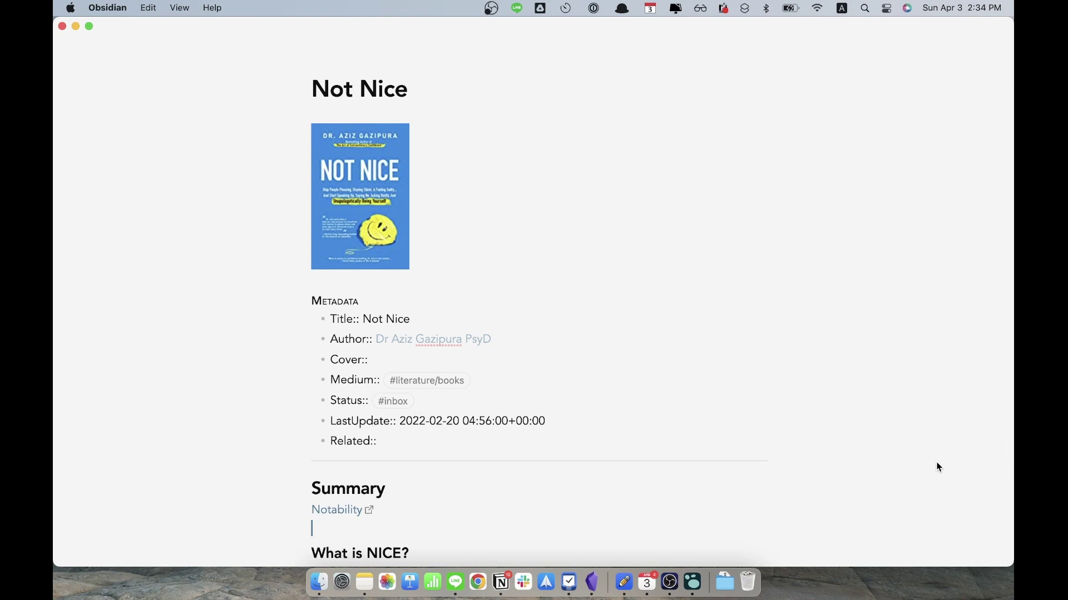
# Split the note vertically using the 'spli' command from the command palette
pyautogui.press('cmd+p')
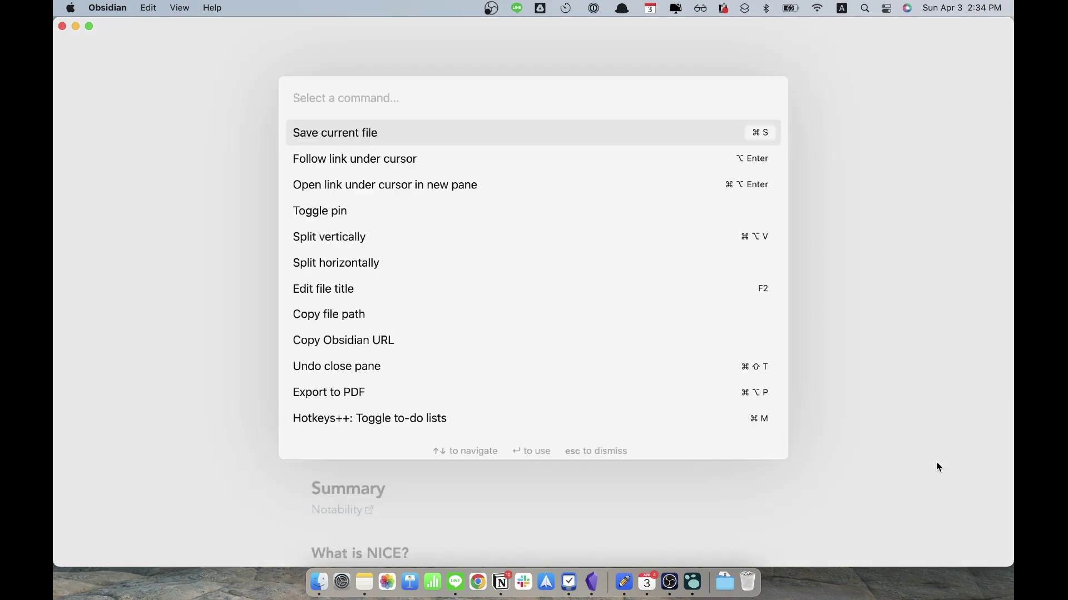
pyautogui.write('spli')
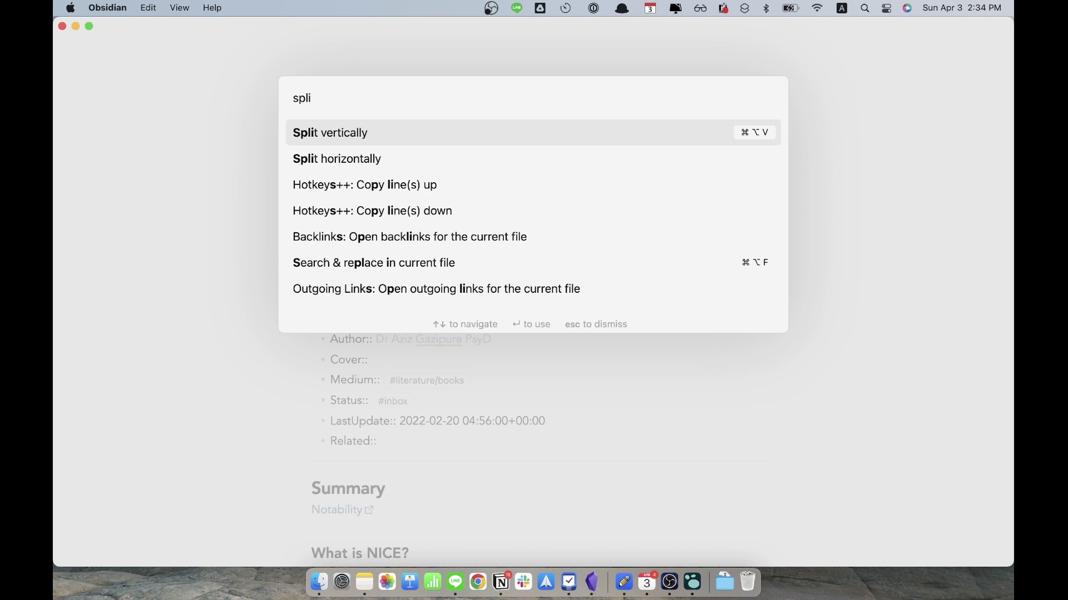
pyautogui.press('Return')
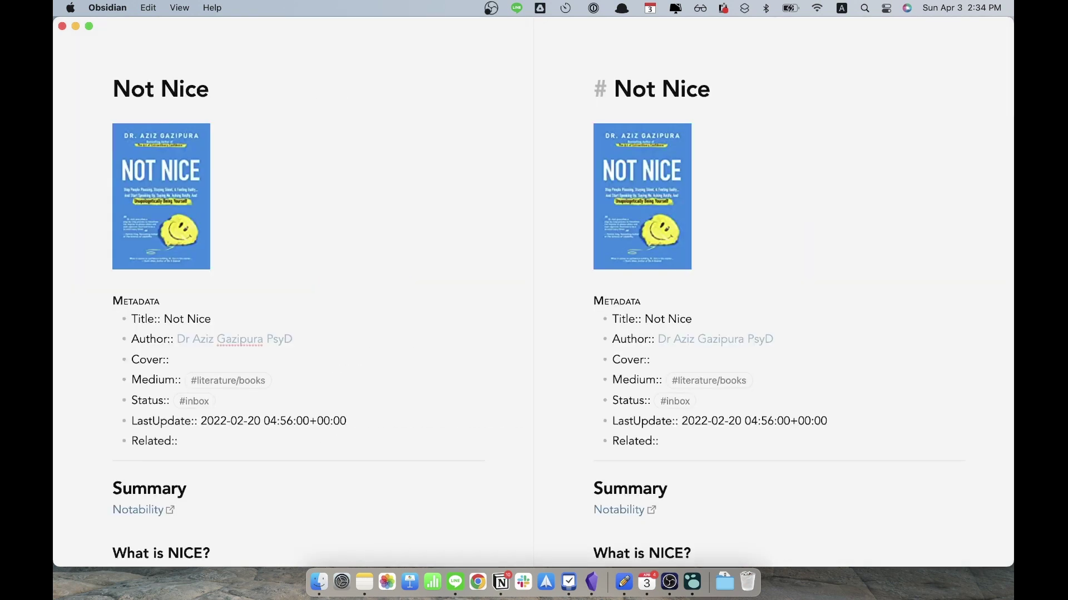
# Scroll the right-hand copy of the note down toward the highlights
pyautogui.click(828, 506)
pyautogui.scroll(-3, 829, 507)
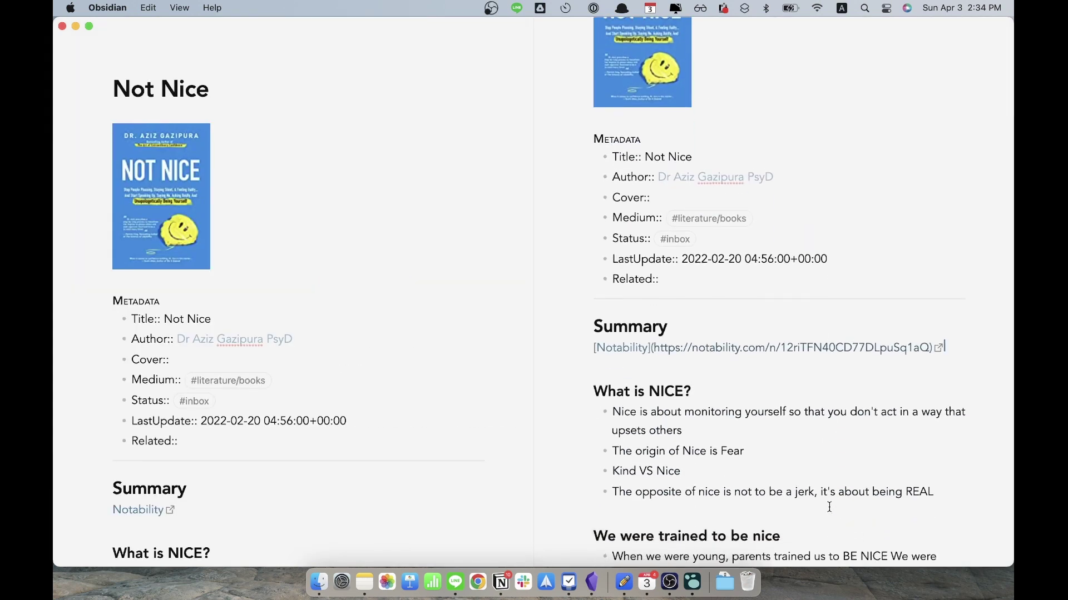
pyautogui.scroll(-6, 829, 507)
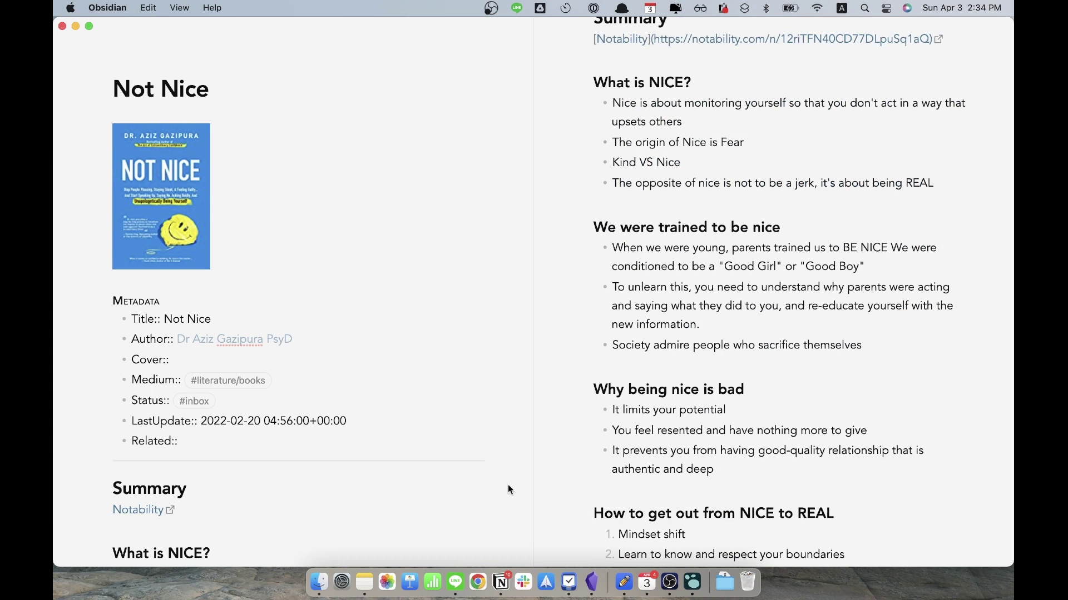
pyautogui.scroll(-4, 509, 489)
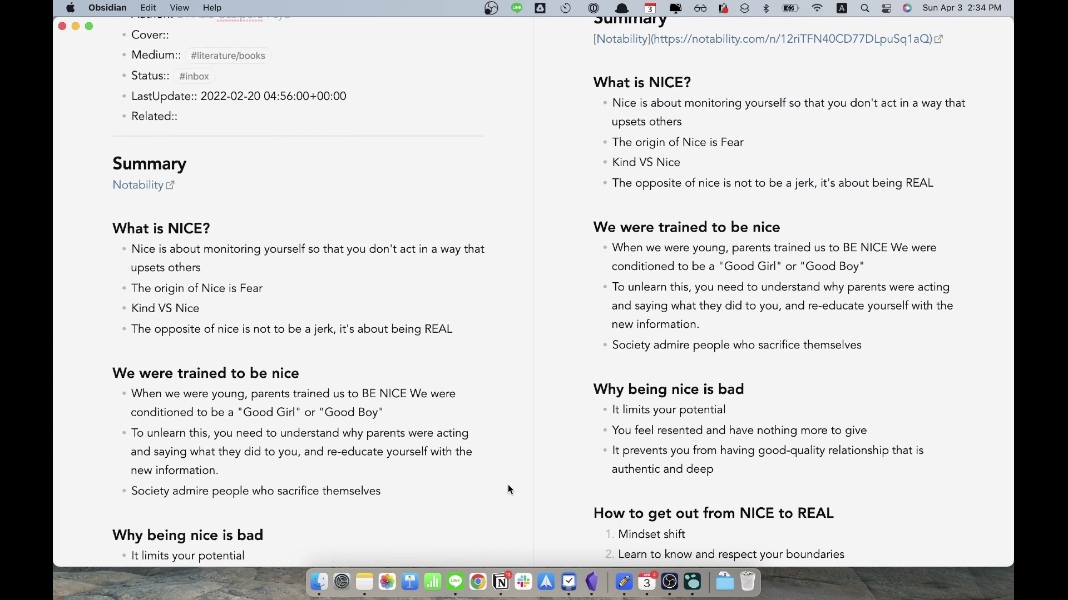
pyautogui.scroll(-4, 508, 490)
pyautogui.scroll(-3, 626, 474)
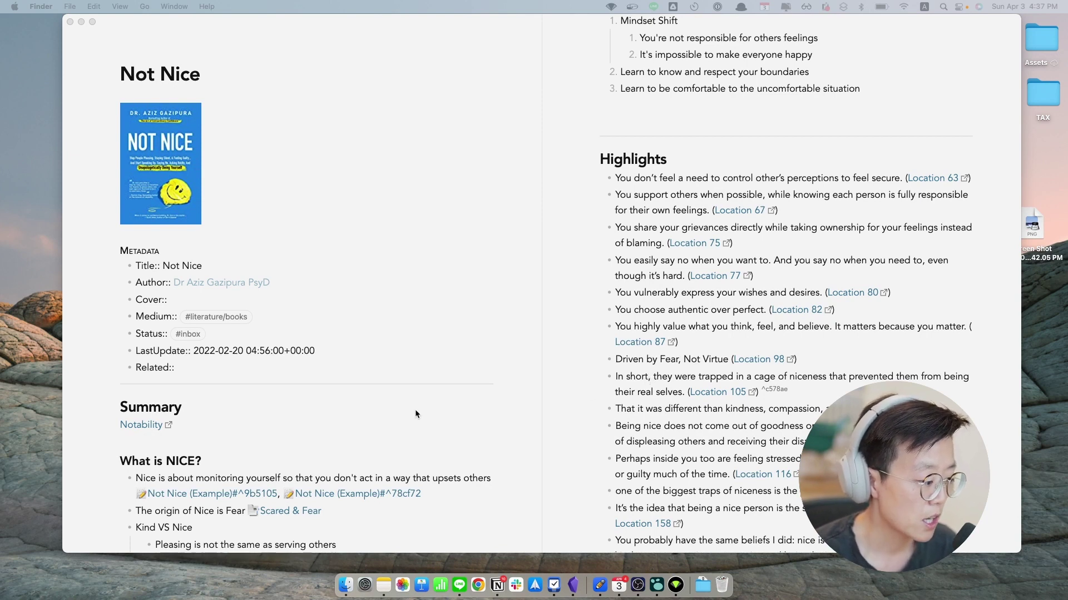
# Scroll down the right pane through the book's Readwise highlights
pyautogui.scroll(-5, 415, 414)
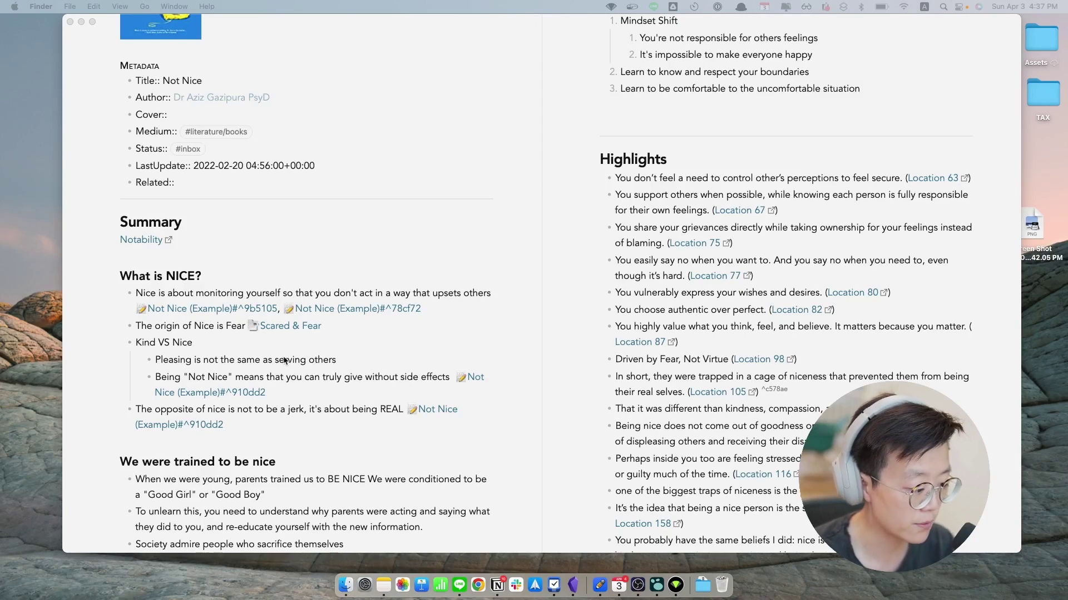
pyautogui.scroll(-2, 670, 275)
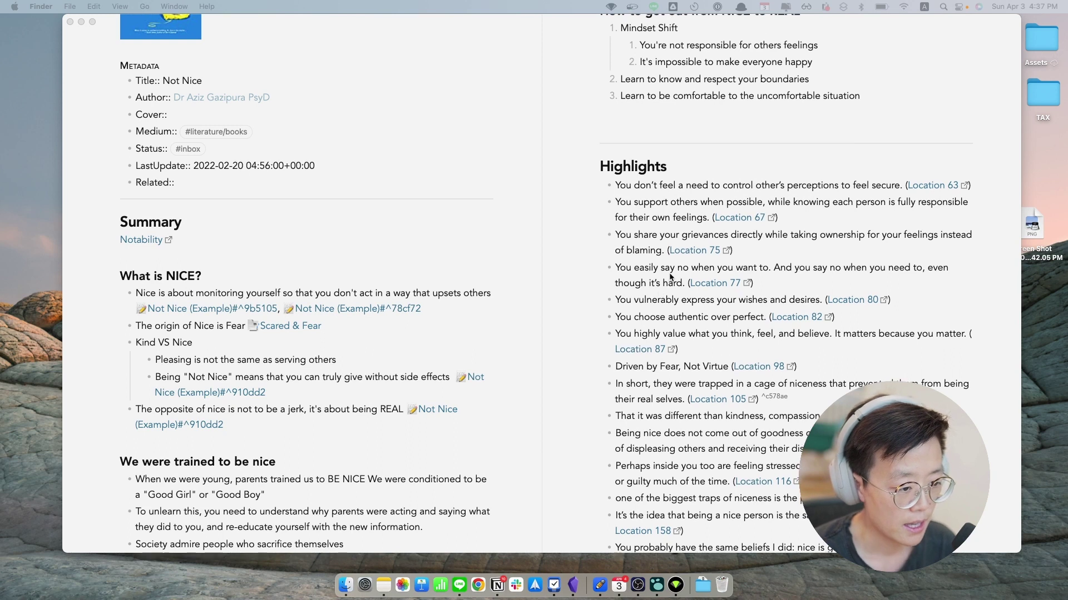
pyautogui.scroll(-8, 670, 276)
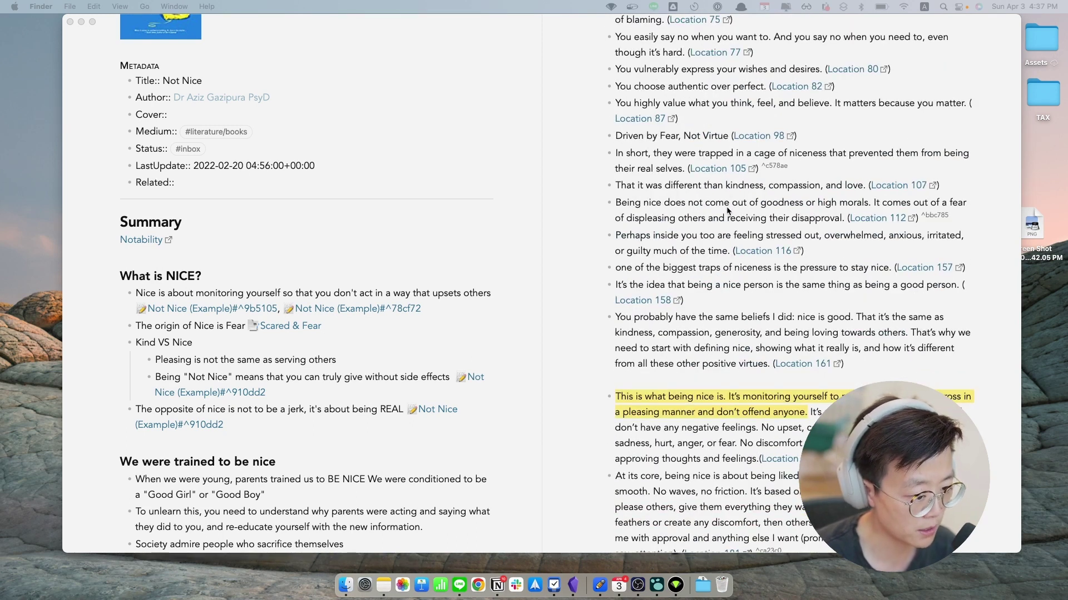
pyautogui.scroll(-2, 727, 289)
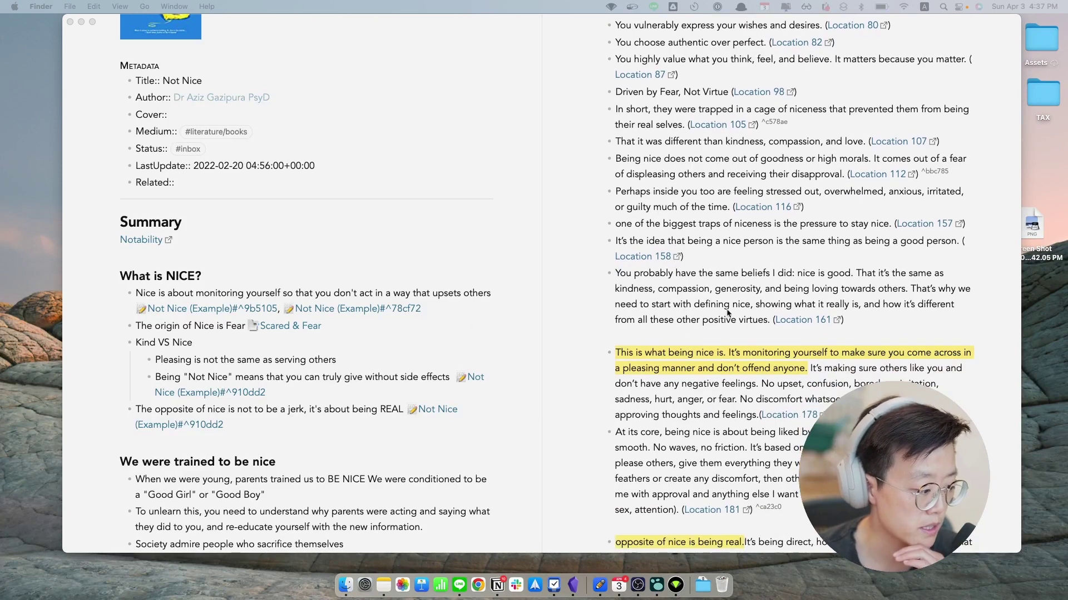
pyautogui.scroll(-15, 727, 313)
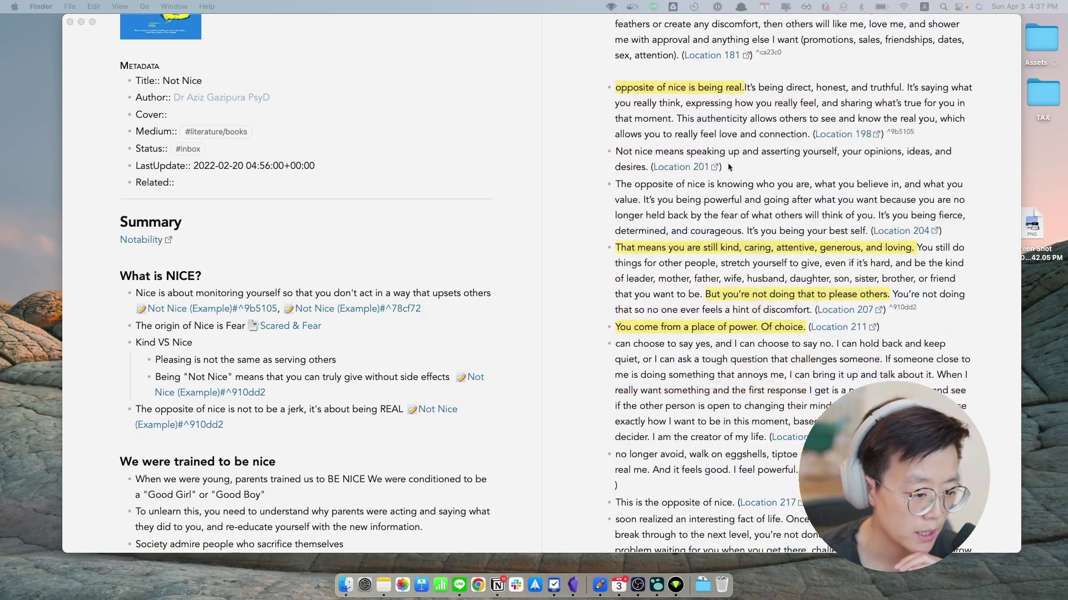
pyautogui.scroll(-3, 728, 222)
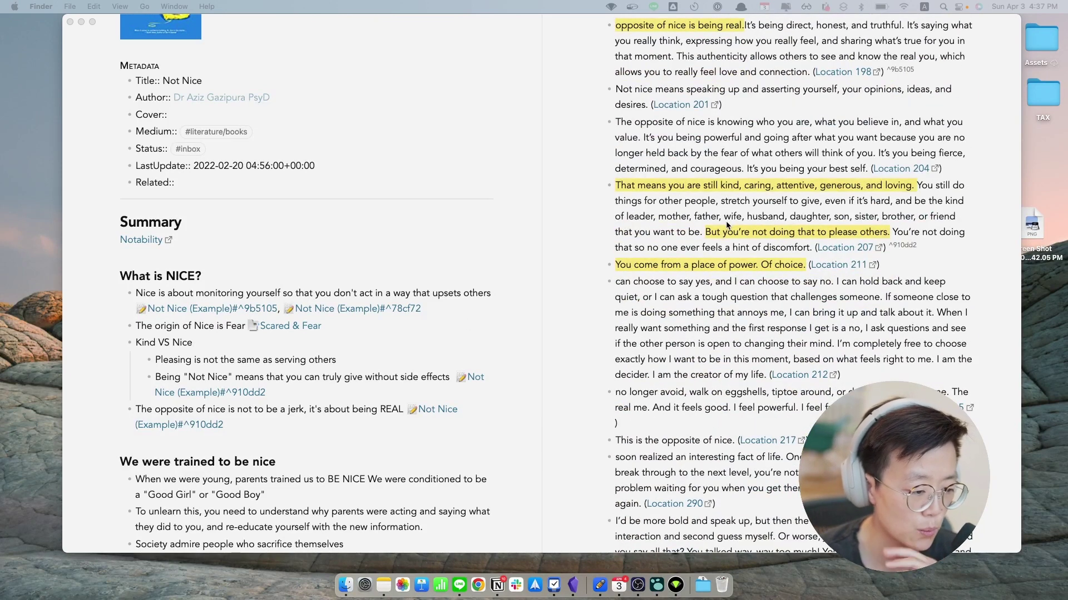
pyautogui.scroll(-2, 267, 395)
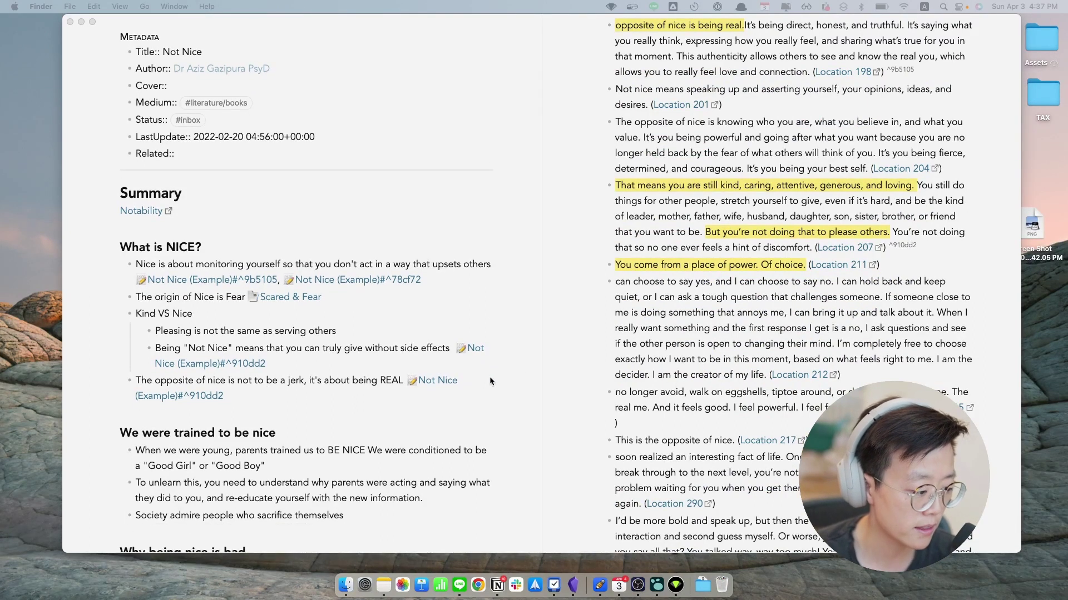
pyautogui.scroll(-1, 673, 332)
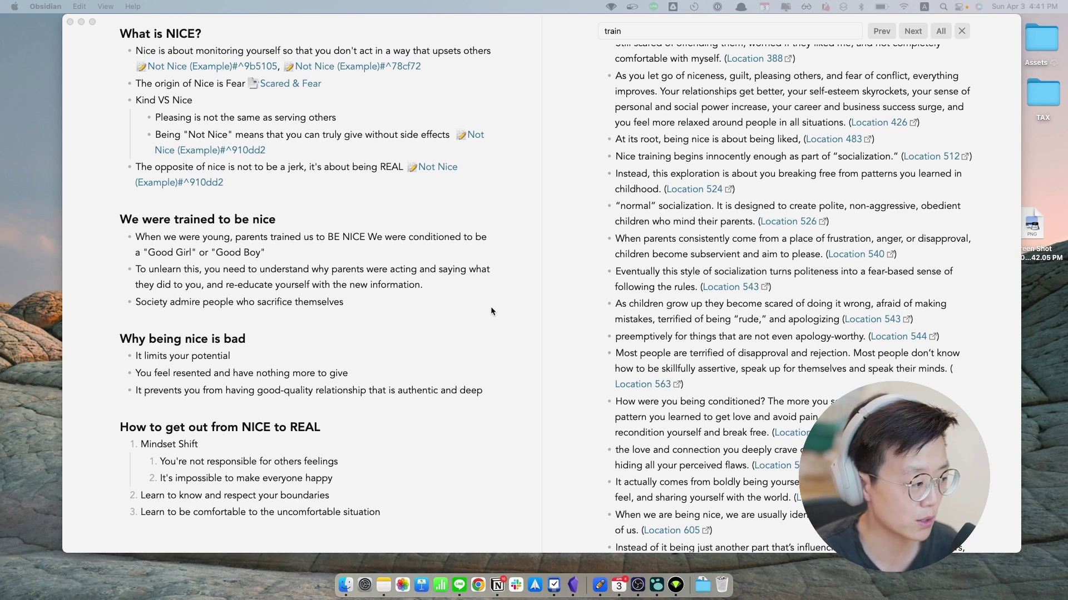
# Fold and unfold the What is NICE? and We were trained to be nice sections
pyautogui.scroll(2, 496, 328)
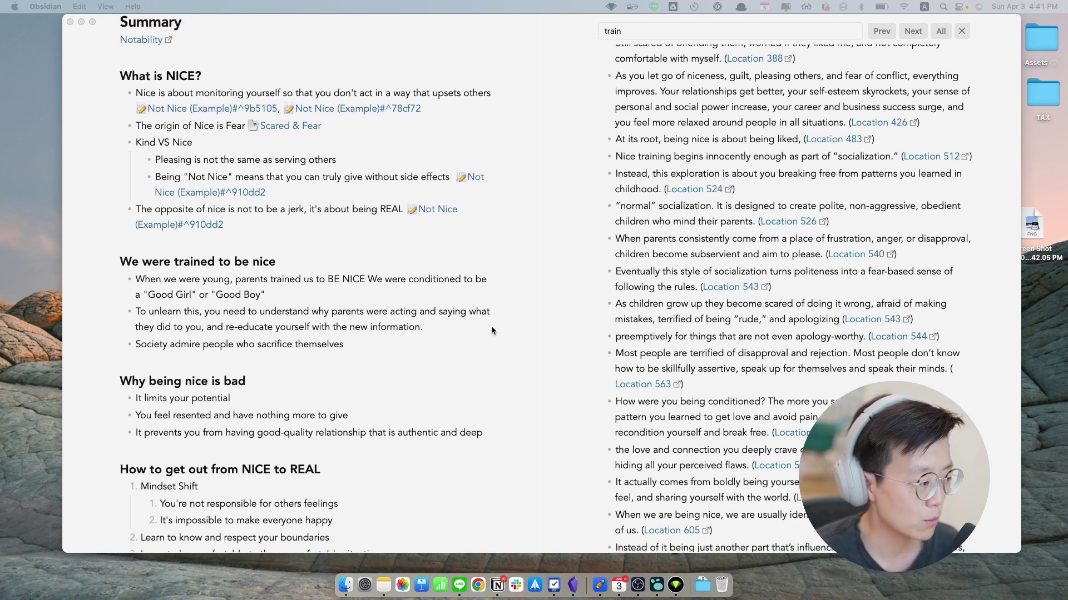
pyautogui.click(190, 83)
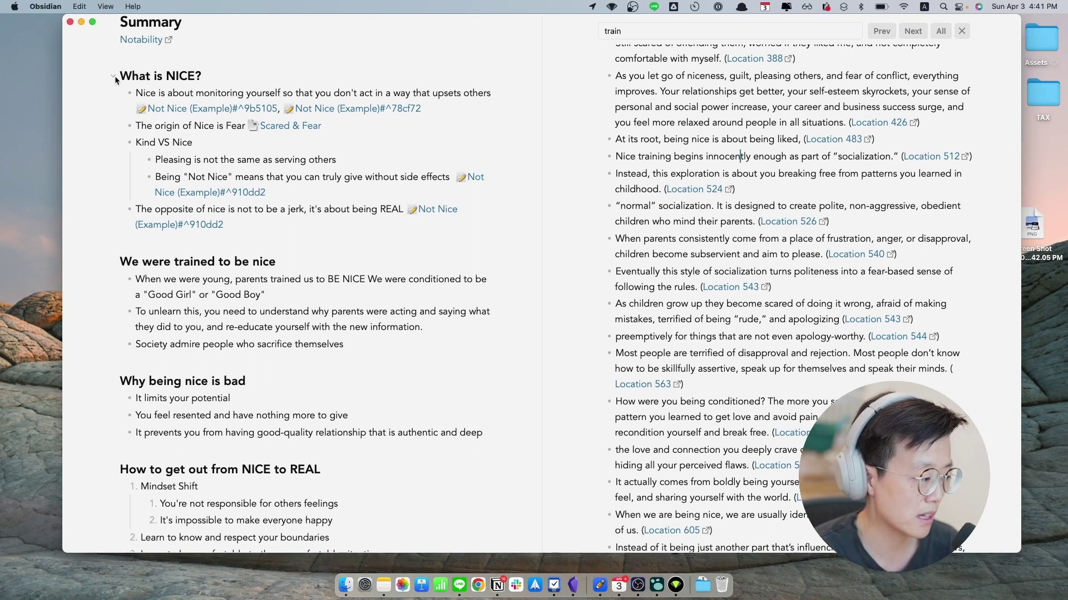
pyautogui.click(114, 77)
pyautogui.click(114, 77)
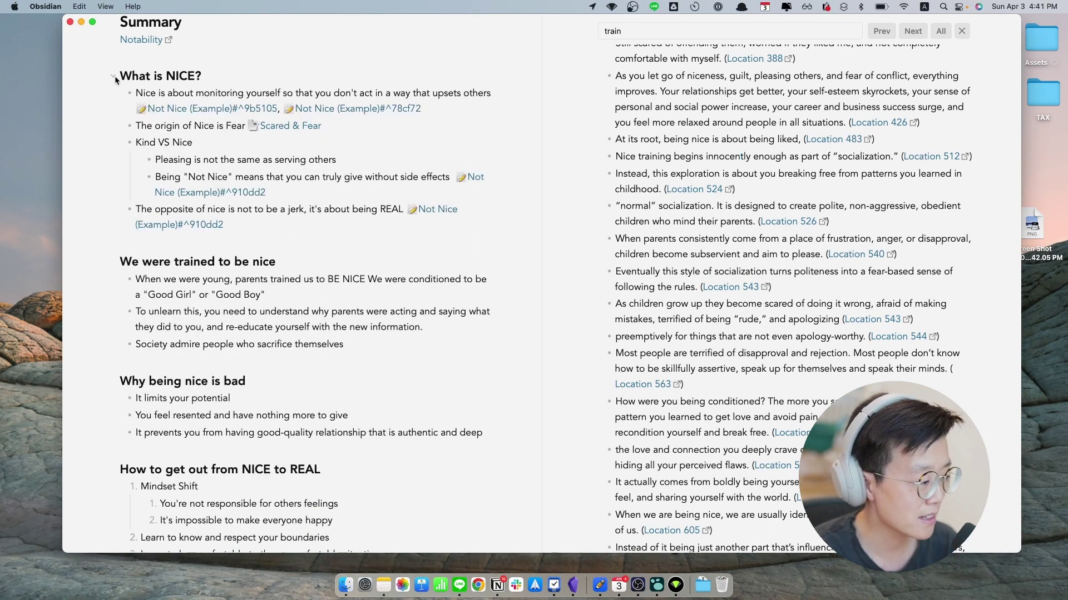
pyautogui.click(115, 263)
pyautogui.click(115, 263)
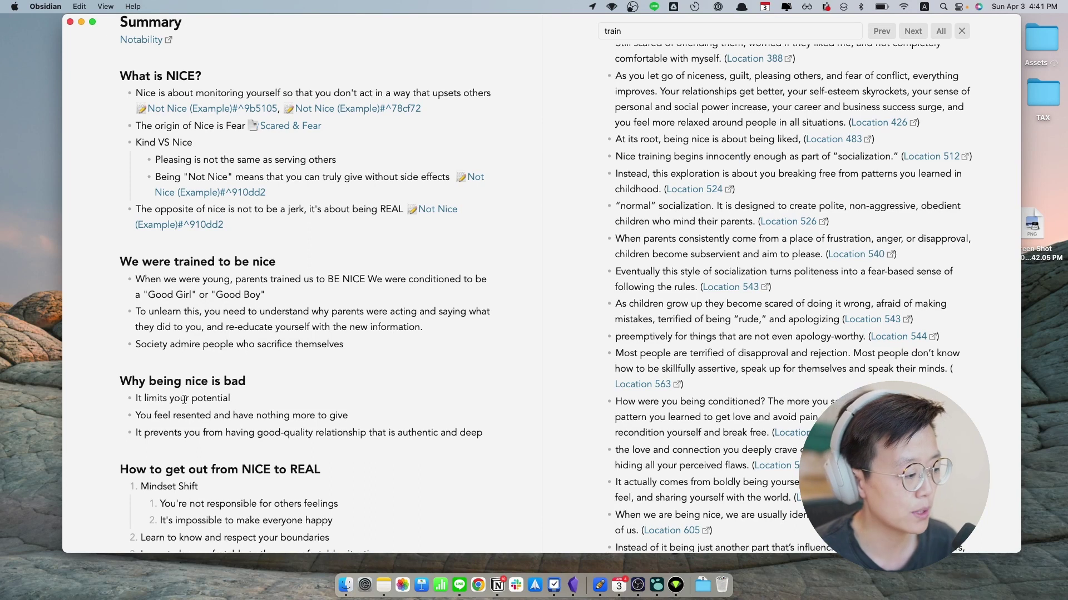
# Highlight 'Nice training begins innocently enough as part of socialization' yellow, then click after Good Boy
pyautogui.scroll(-1, 238, 319)
pyautogui.scroll(-1, 850, 157)
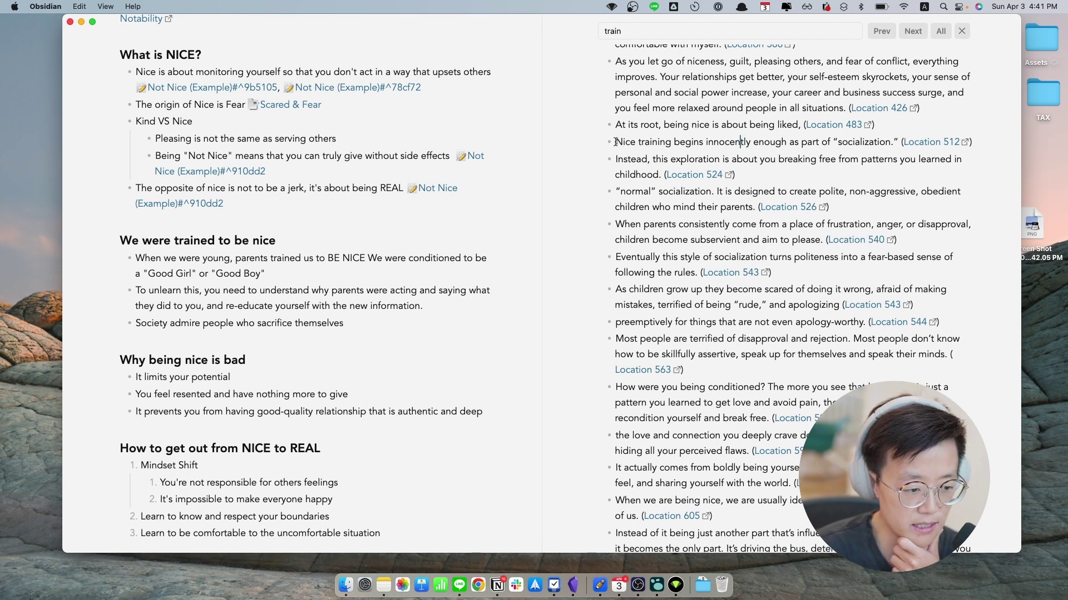
pyautogui.moveTo(616, 142); pyautogui.dragTo(897, 143)
pyautogui.press('super+shift+h')
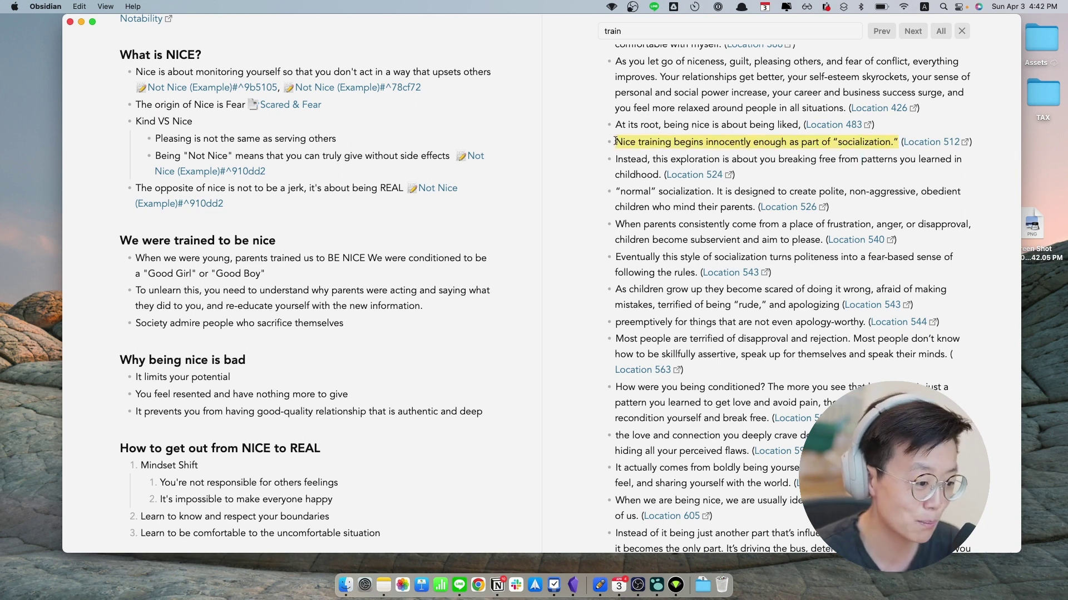
pyautogui.scroll(-1, 428, 242)
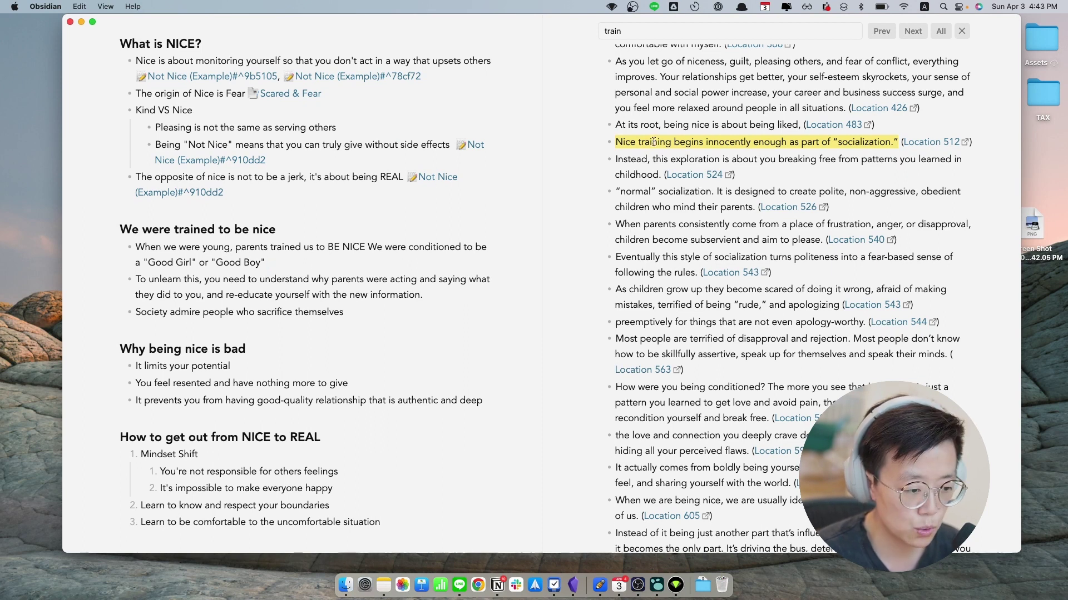
pyautogui.click(355, 259)
# Link the Good Boy bullet to the nice-training block ^957bd1 in Not Nice (Example)
pyautogui.write('[[')
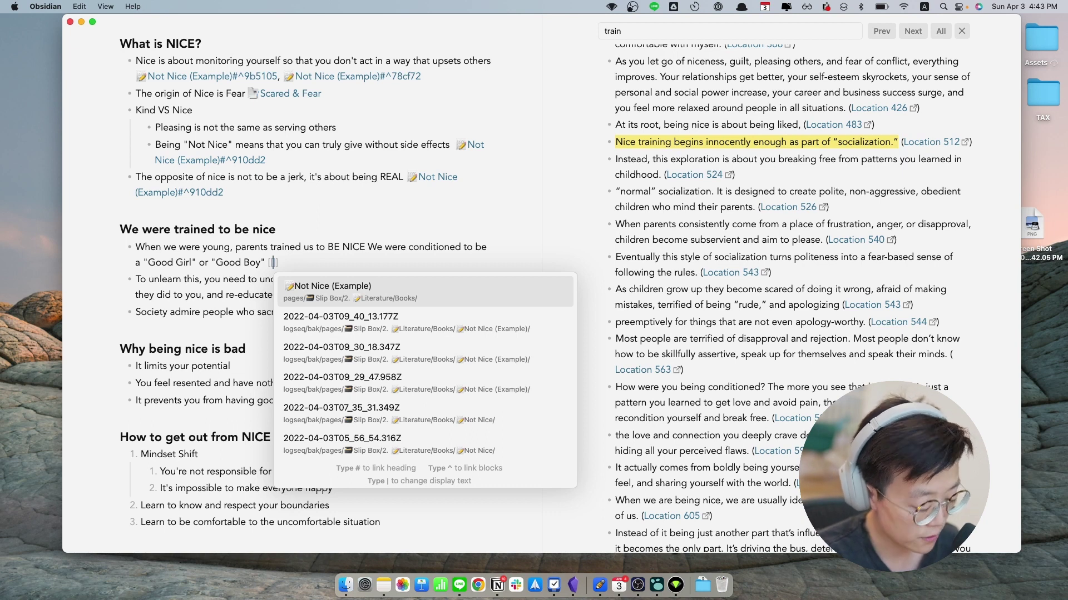
pyautogui.press('Tab')
pyautogui.write('^')
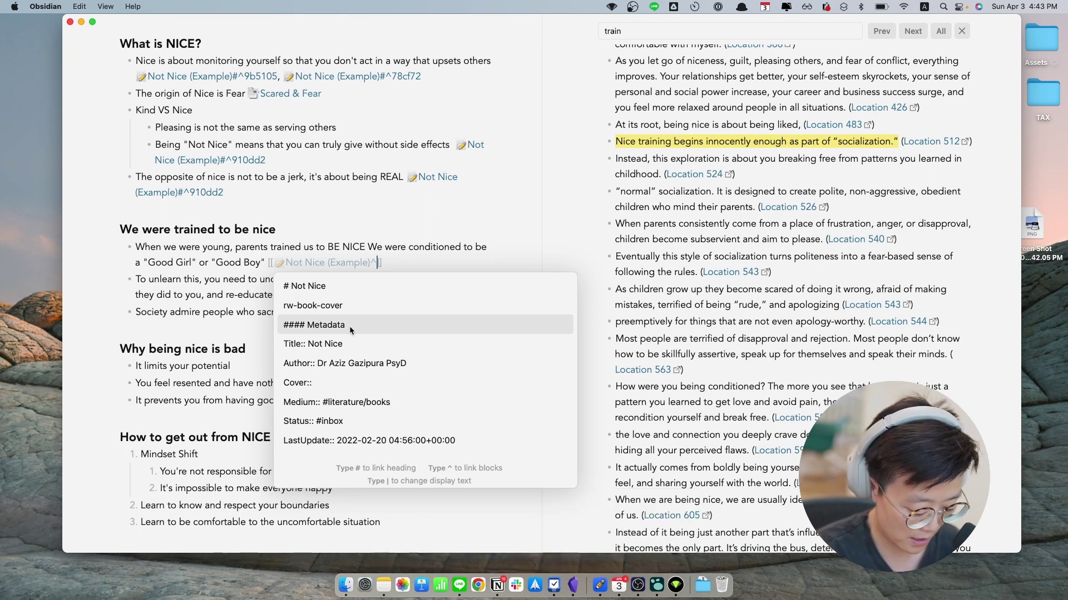
pyautogui.write('nice tra')
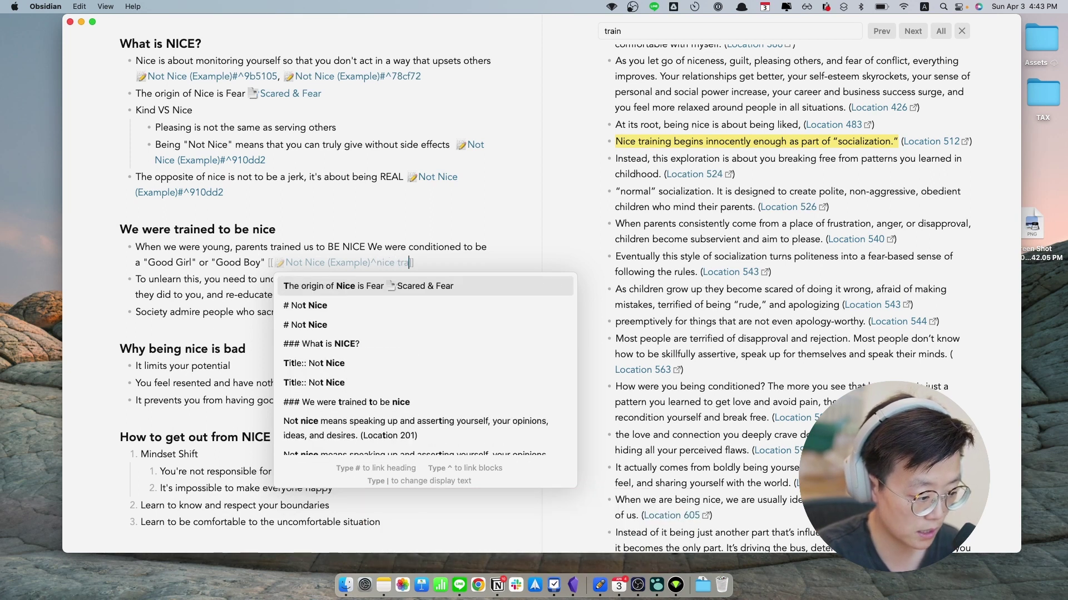
pyautogui.write('in')
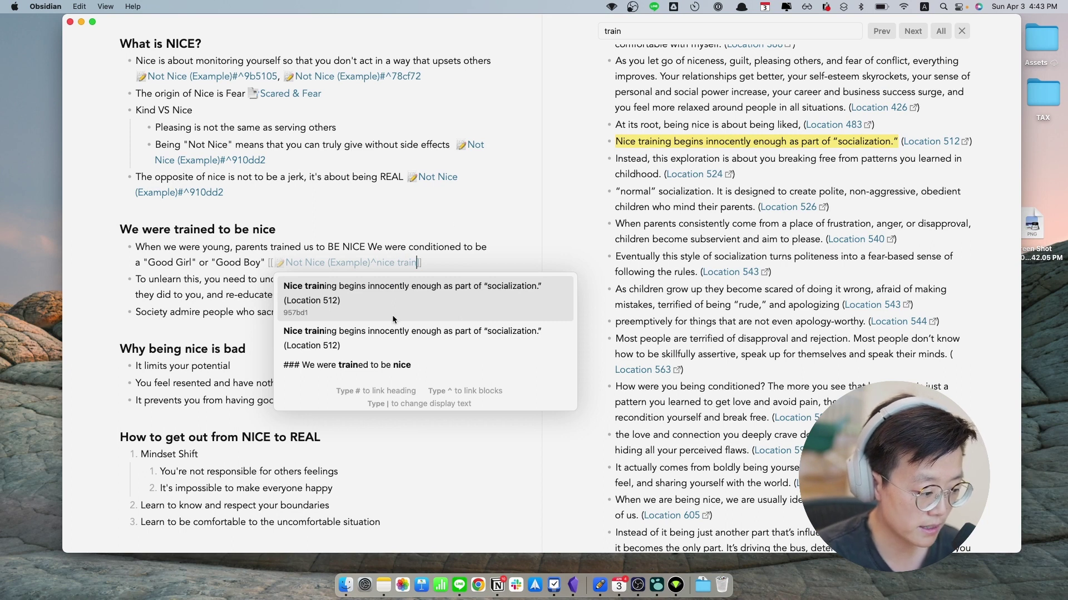
pyautogui.click(449, 313)
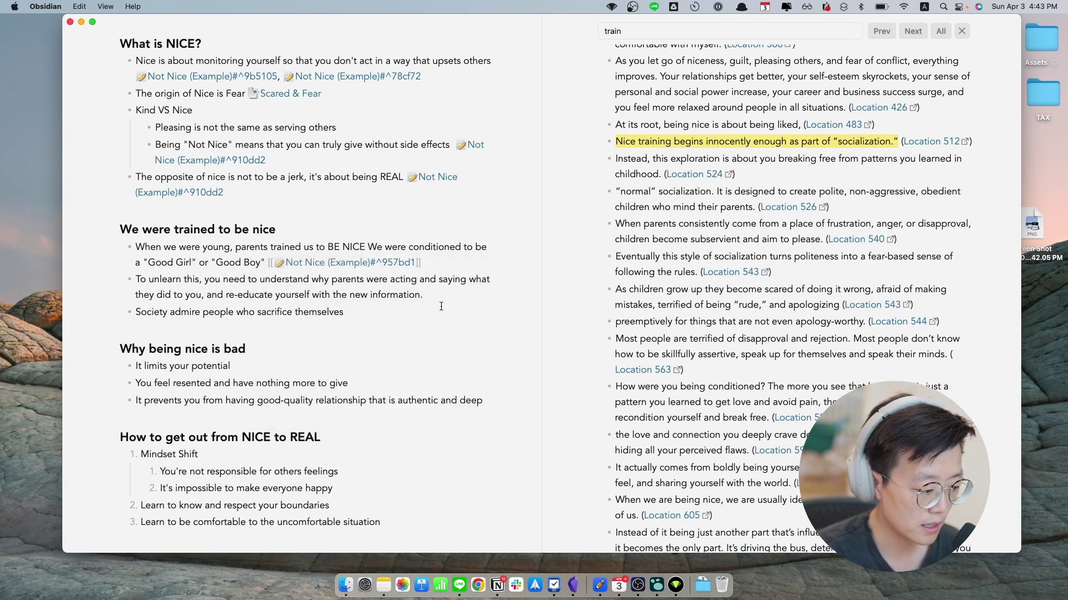
# Follow the ^957bd1 link to the nice-training highlight and open its Location 512 in Kindle
pyautogui.moveTo(402, 265)
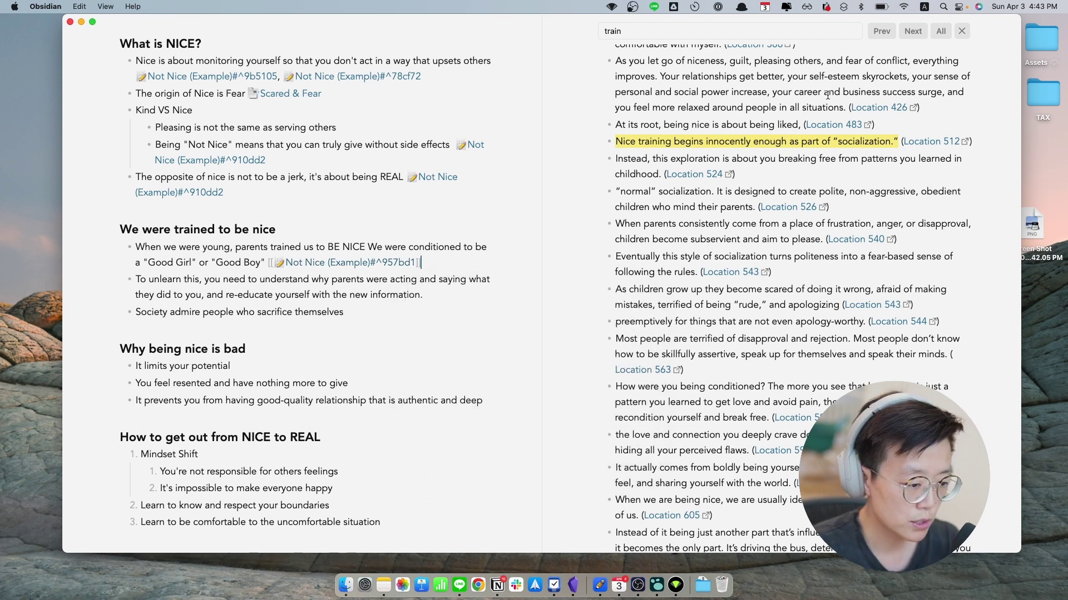
pyautogui.moveTo(328, 263)
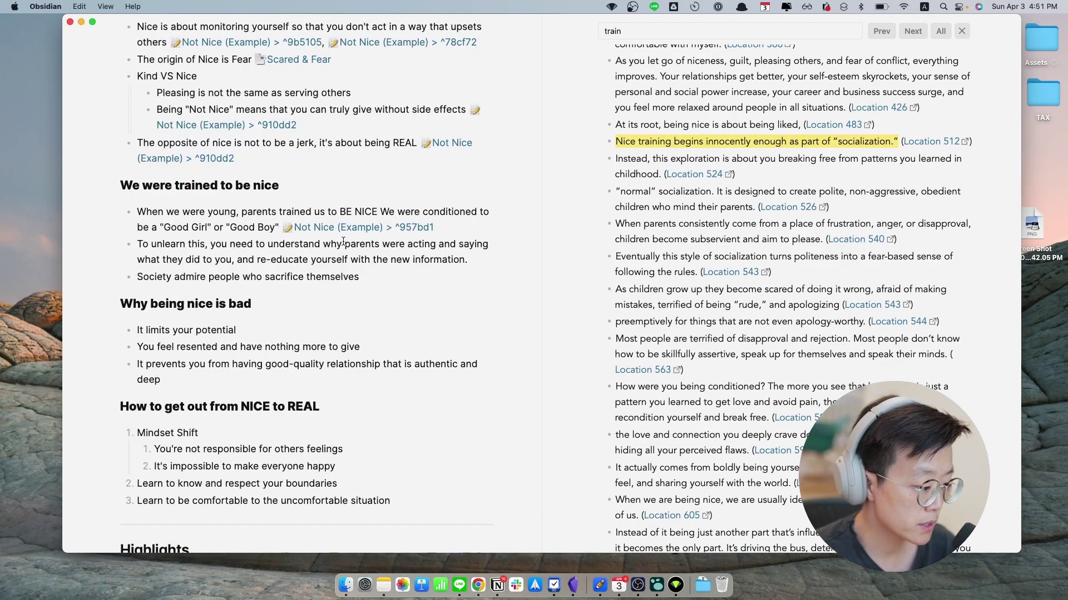
pyautogui.moveTo(343, 235)
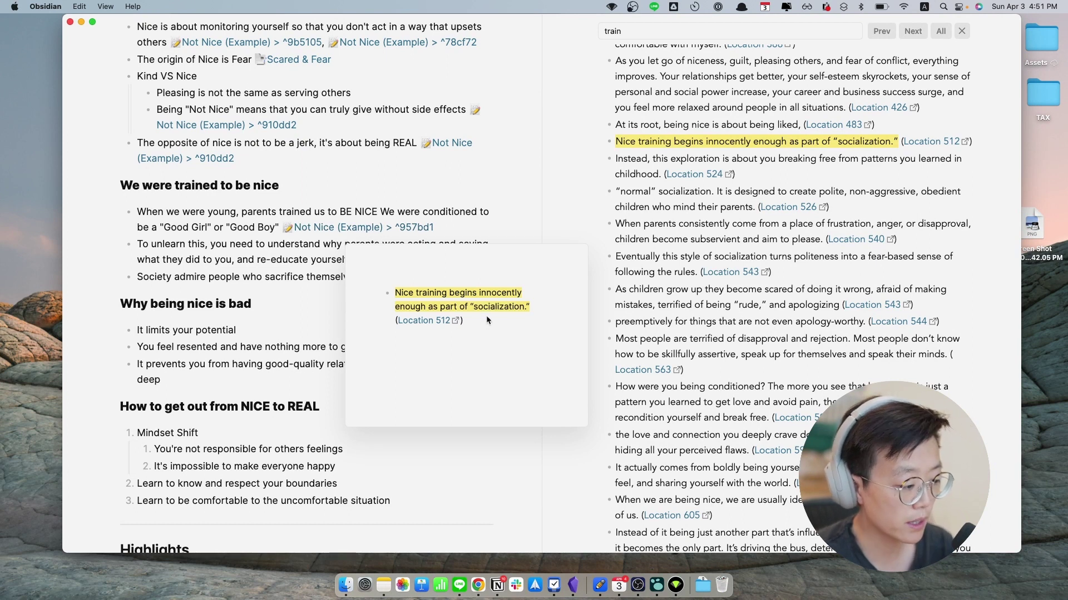
pyautogui.click(332, 228)
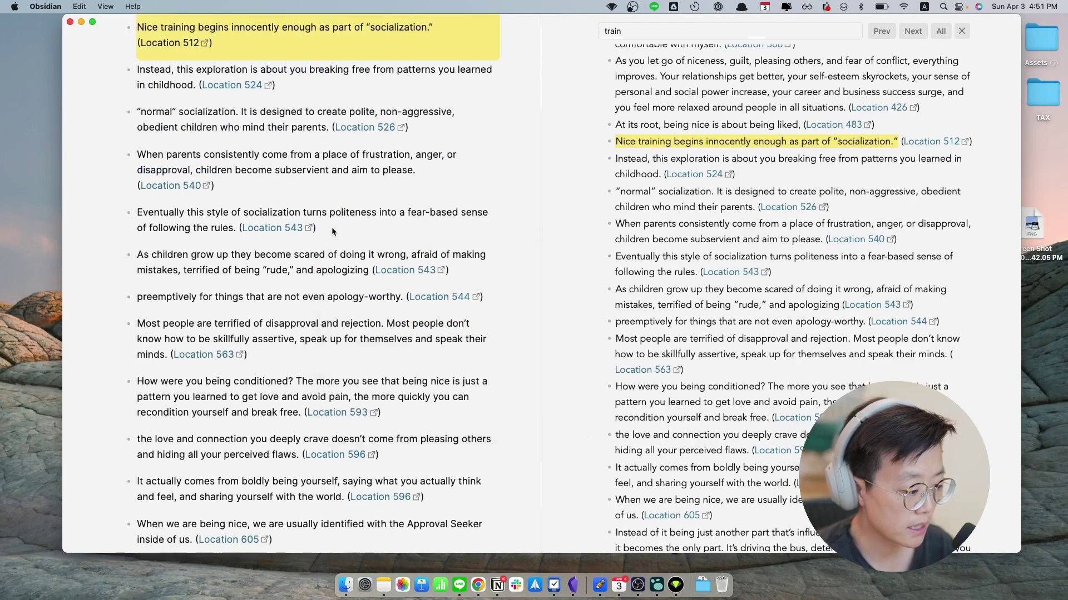
pyautogui.click(179, 44)
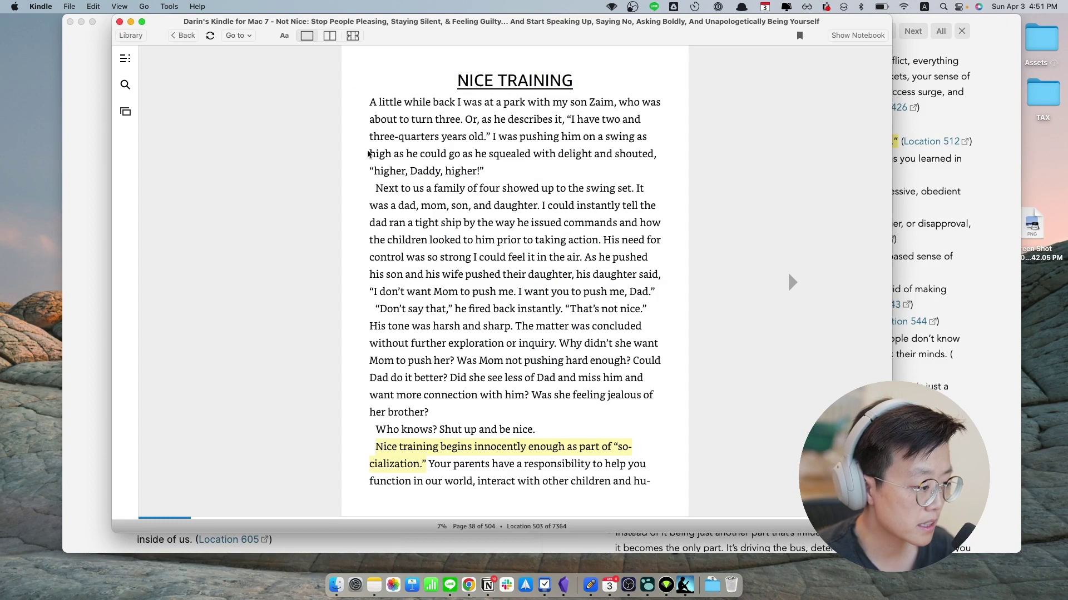
# Page Kindle forward once and back to the NICE TRAINING page
pyautogui.scroll(-2, 491, 377)
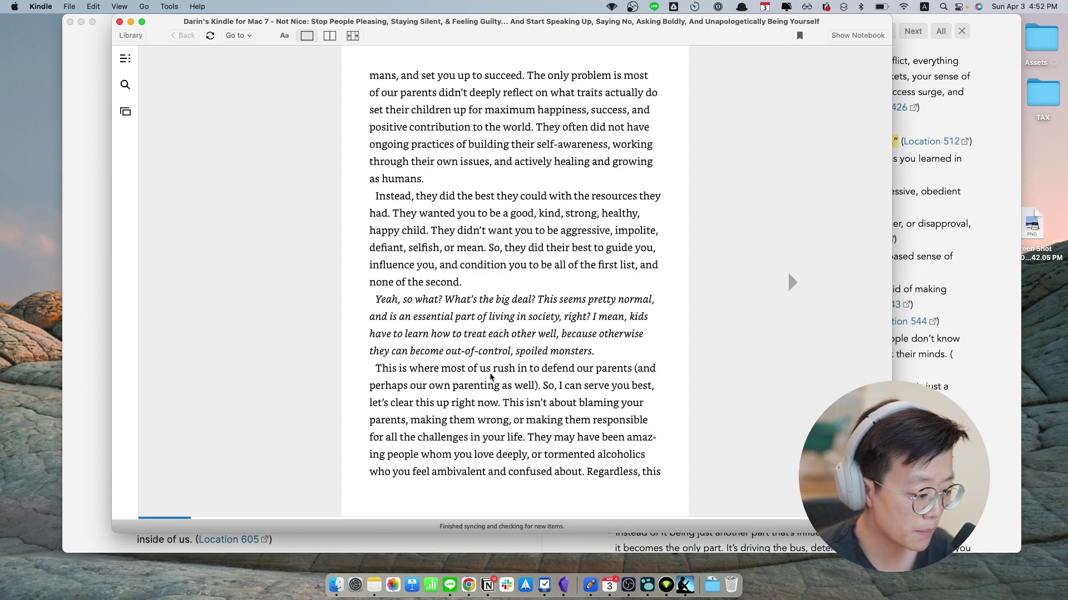
pyautogui.scroll(2, 490, 377)
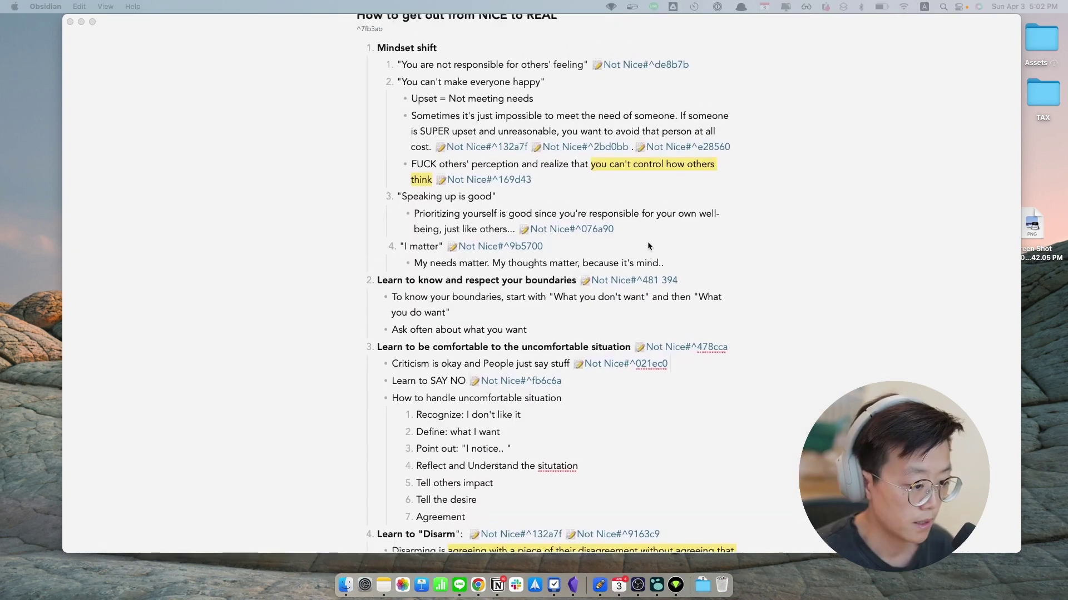
pyautogui.scroll(1, 648, 245)
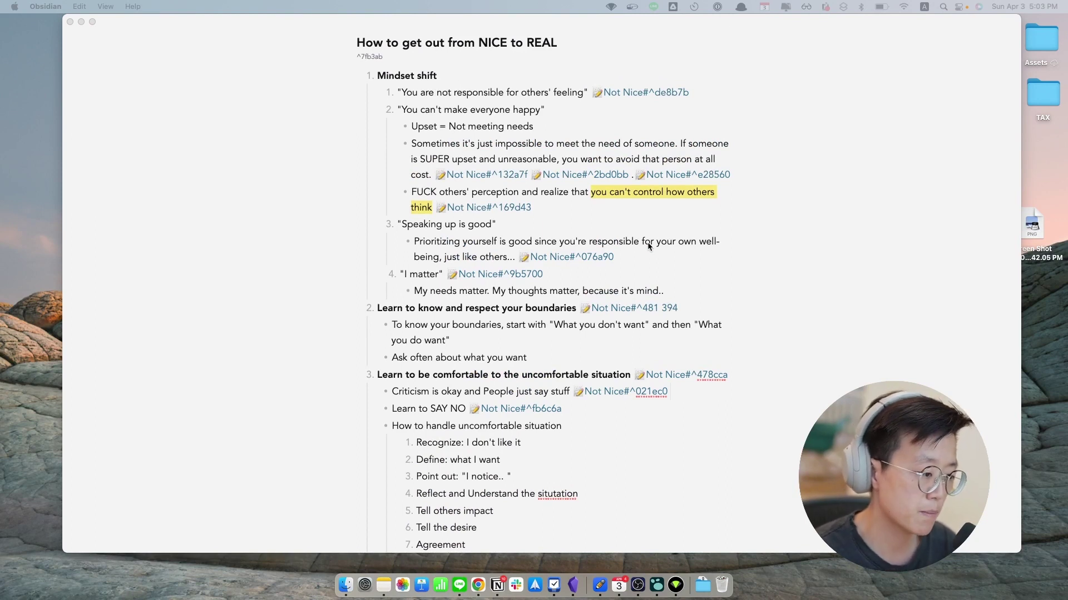
# Collapse the What is NICE?, We were trained to be nice, Why being nice is bad and How the REAL people are like sections
pyautogui.scroll(15, 648, 245)
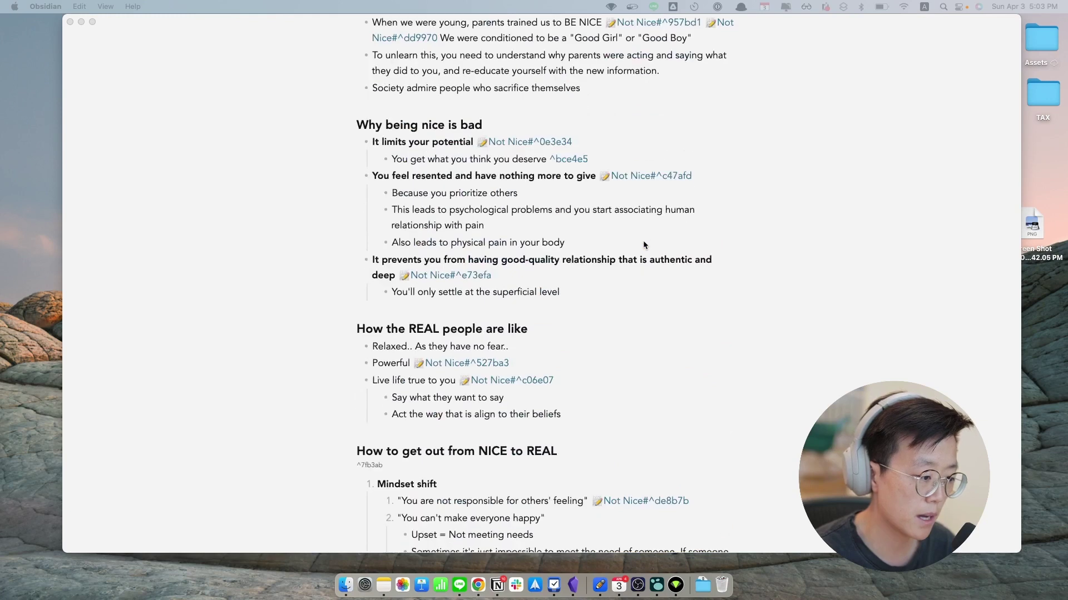
pyautogui.scroll(8, 643, 240)
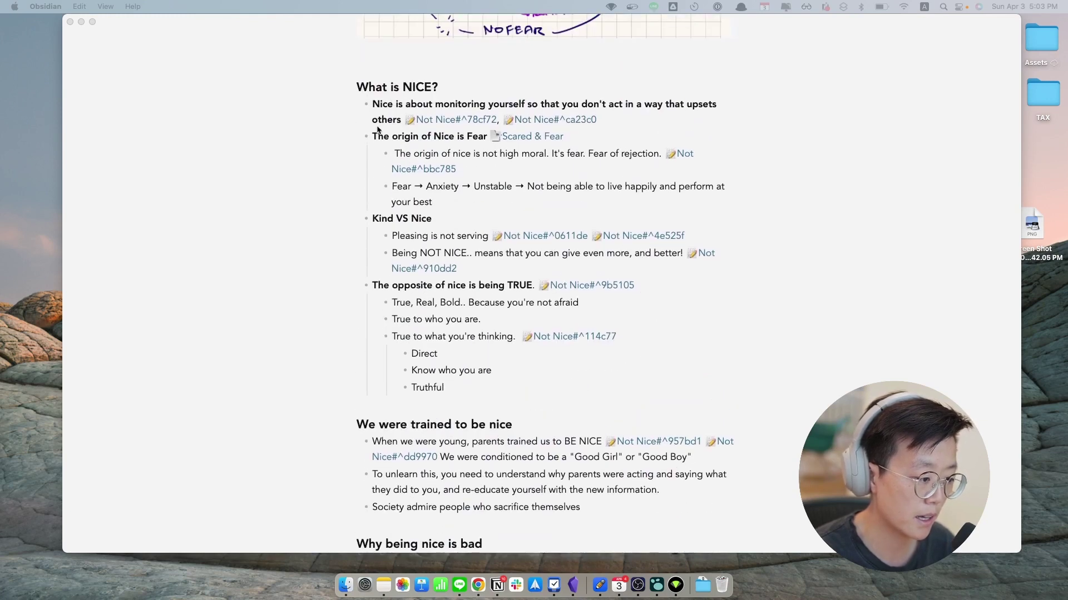
pyautogui.click(350, 87)
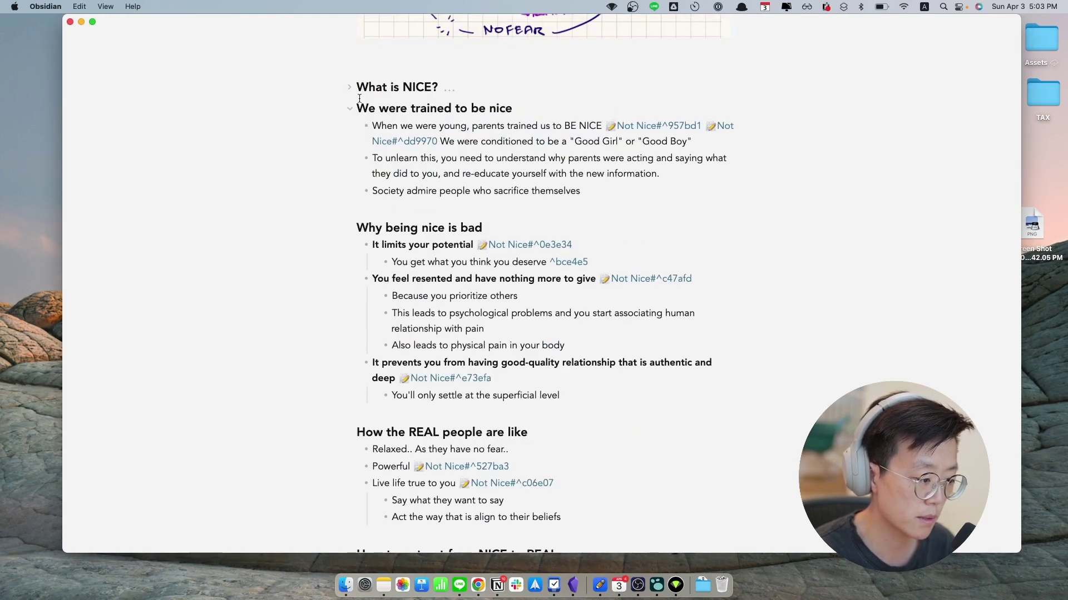
pyautogui.click(349, 109)
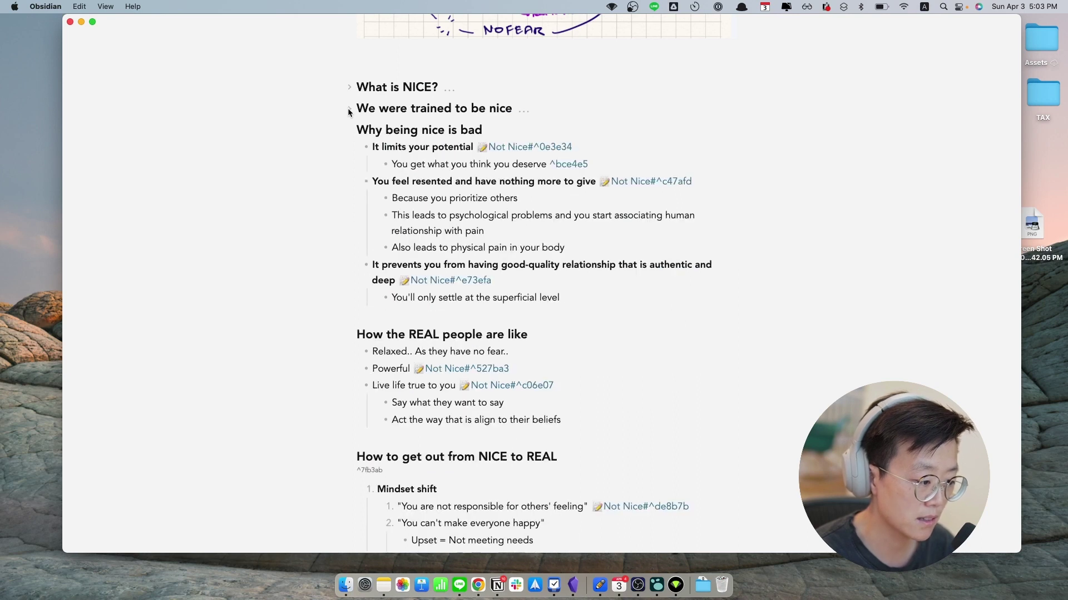
pyautogui.click(349, 131)
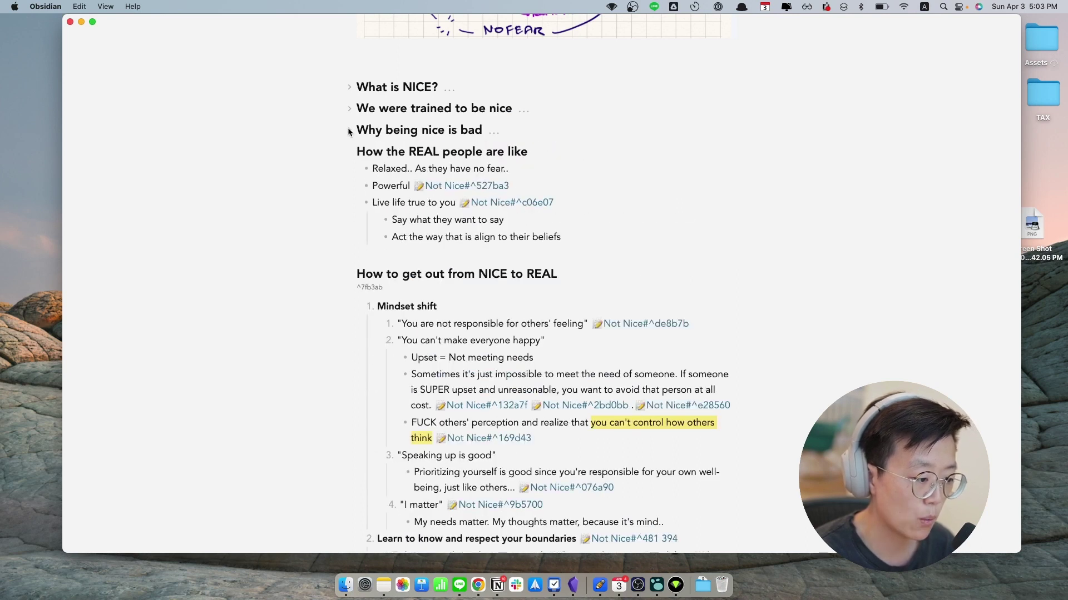
pyautogui.click(348, 152)
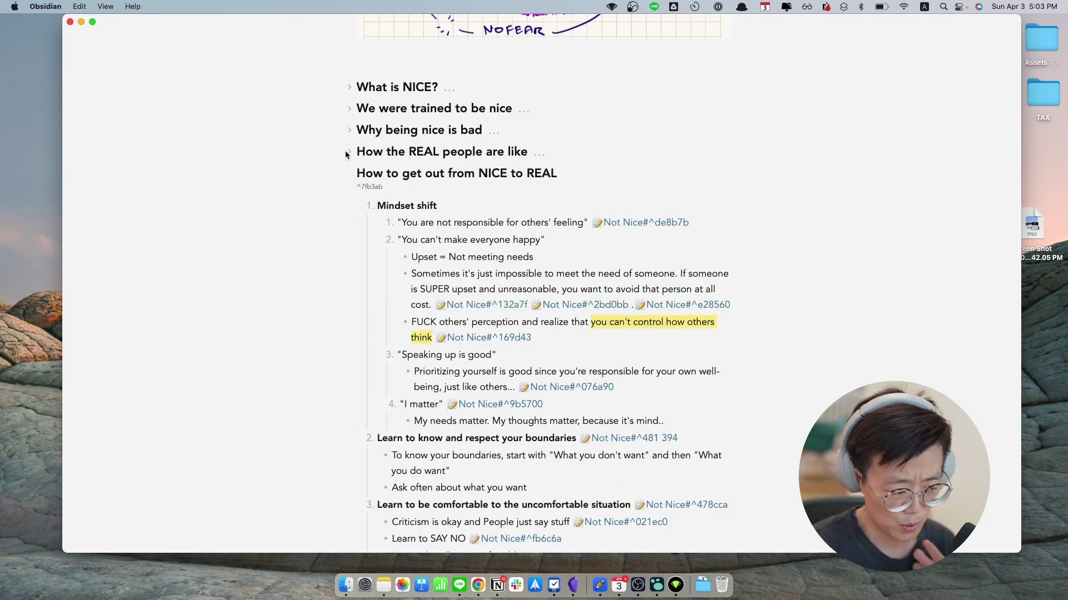
# Re-expand How the REAL people are like, Why being nice is bad and We were trained to be nice
pyautogui.scroll(-3, 478, 228)
pyautogui.moveTo(478, 228)
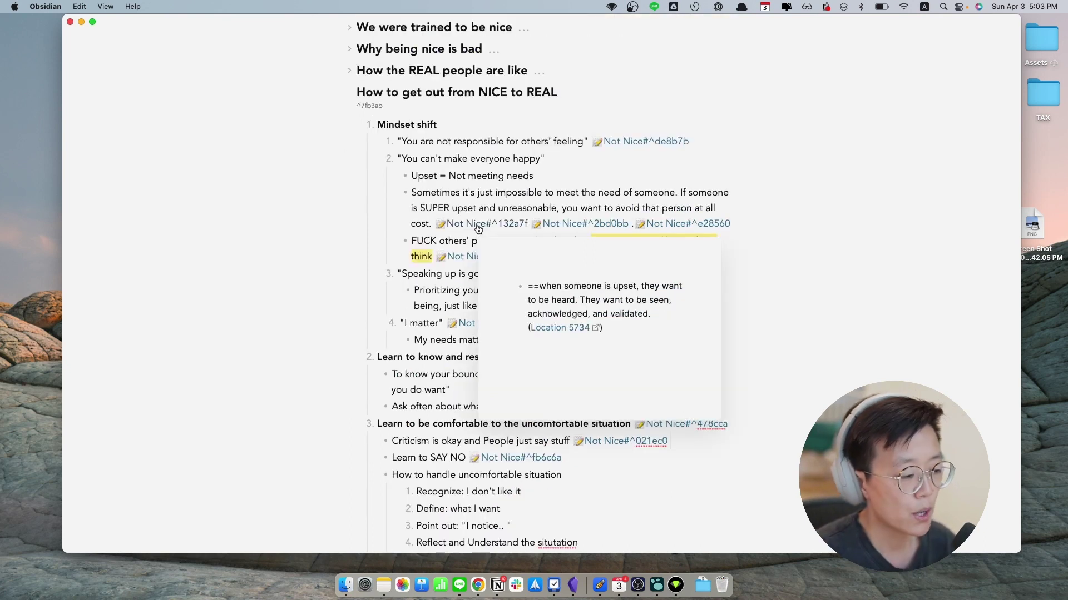
pyautogui.click(349, 71)
pyautogui.click(349, 49)
pyautogui.click(349, 28)
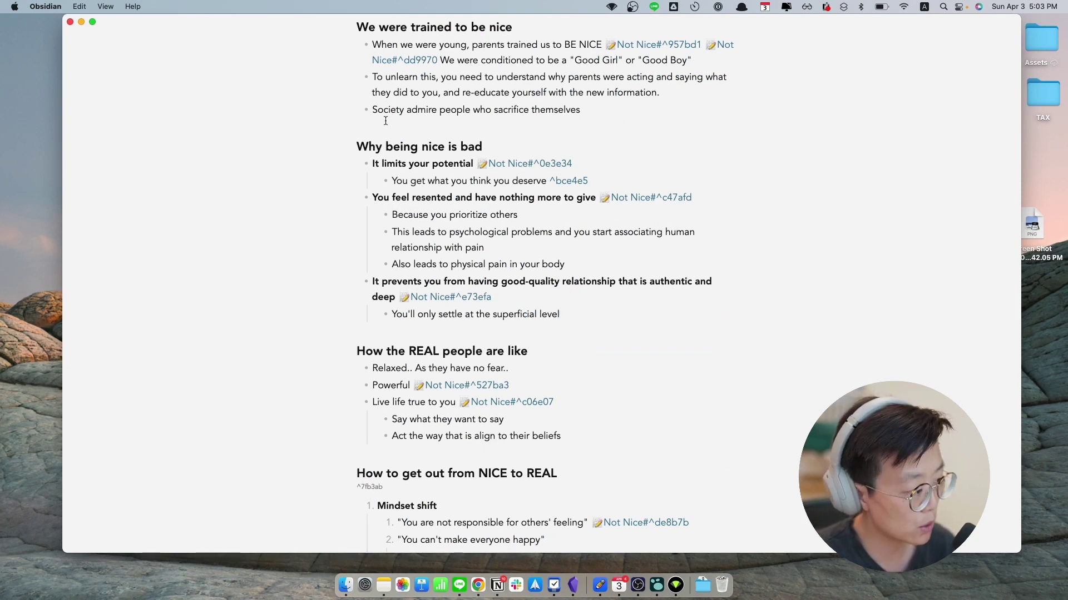
pyautogui.press('super+comma')
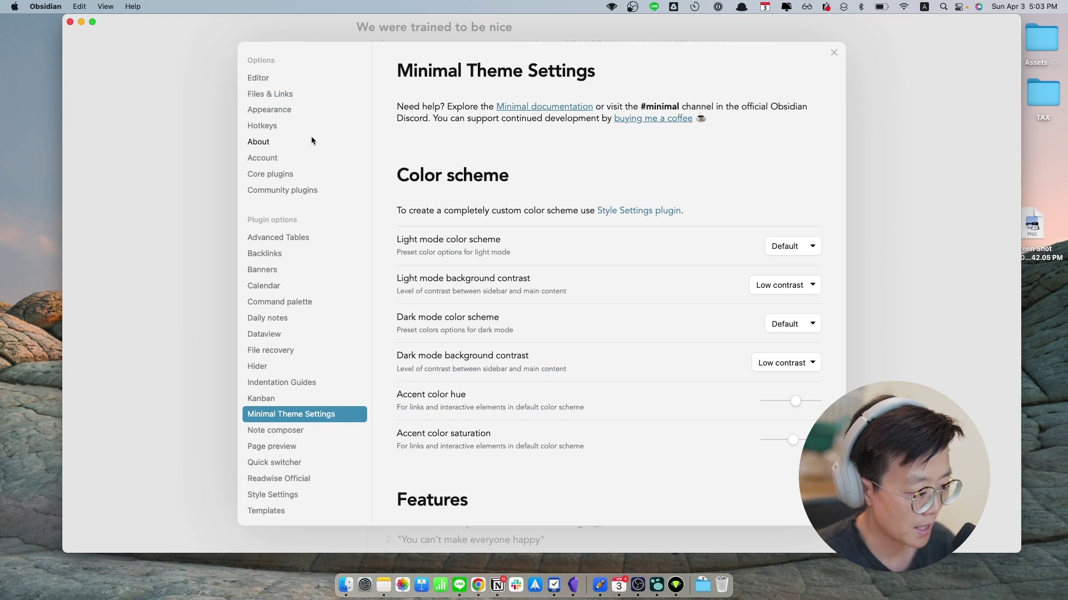
pyautogui.click(278, 174)
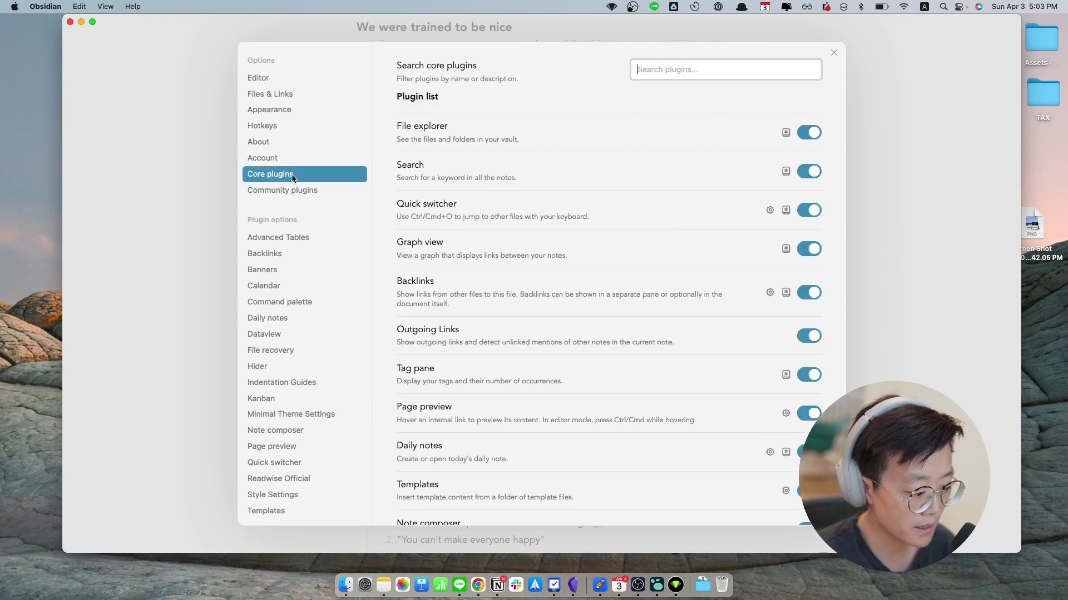
pyautogui.click(290, 93)
pyautogui.click(290, 77)
pyautogui.scroll(-1, 545, 278)
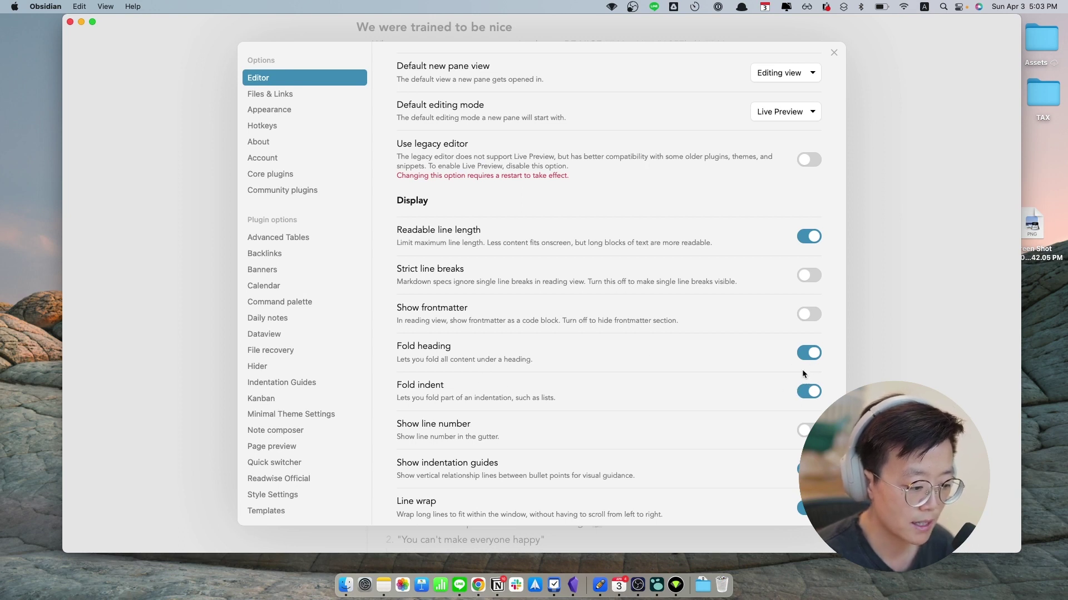
pyautogui.click(833, 52)
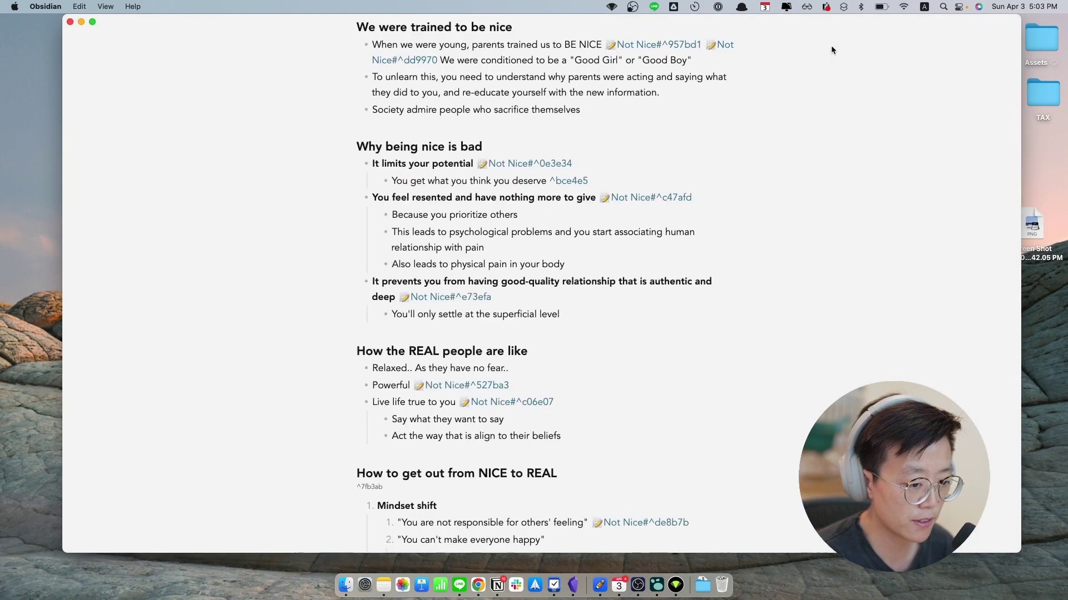
# Fold and unfold the Why being nice is bad section
pyautogui.click(350, 148)
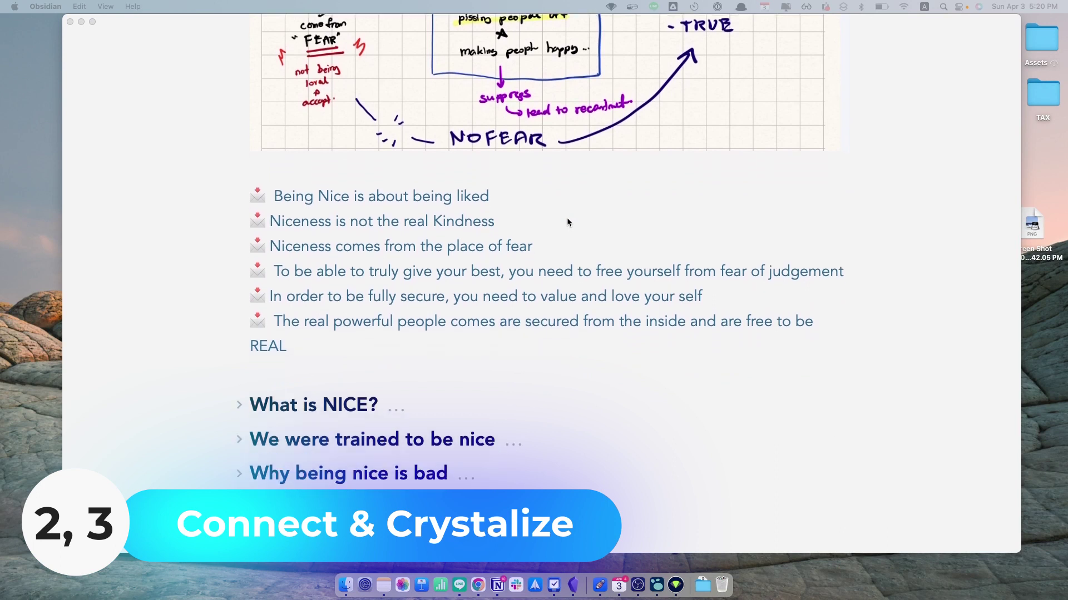
pyautogui.scroll(-1, 567, 222)
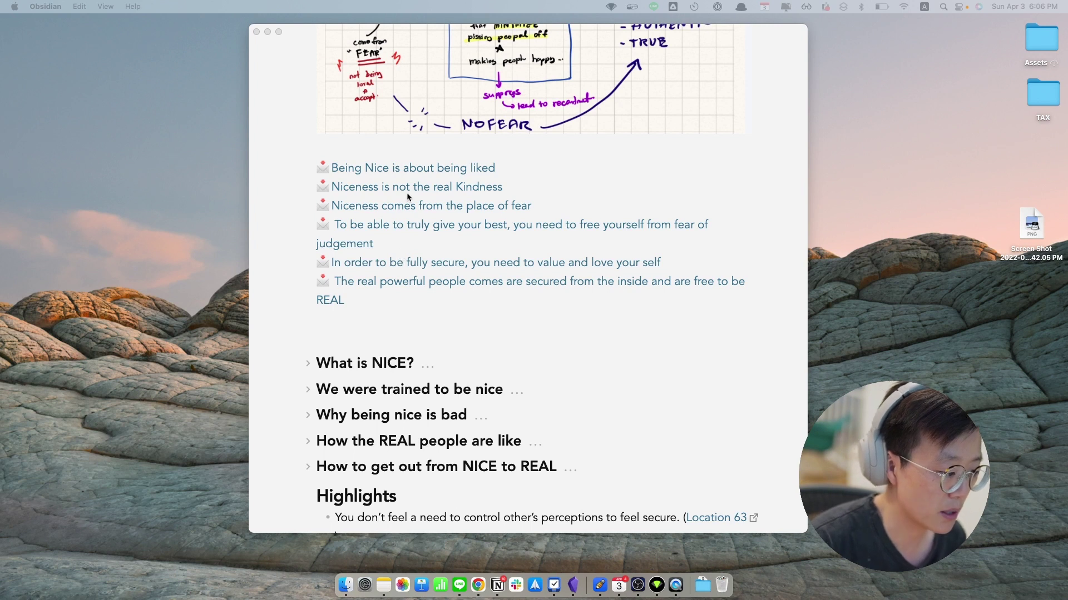
# Cut the last five idea links and paste them into the Being Nice is about being liked note
pyautogui.click(539, 167)
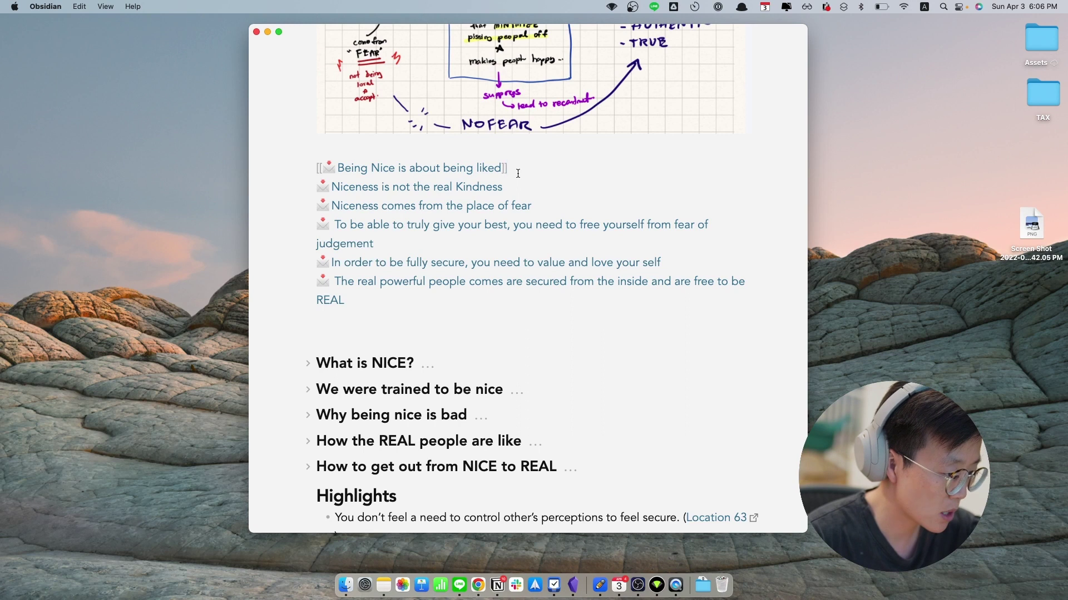
pyautogui.click(431, 311)
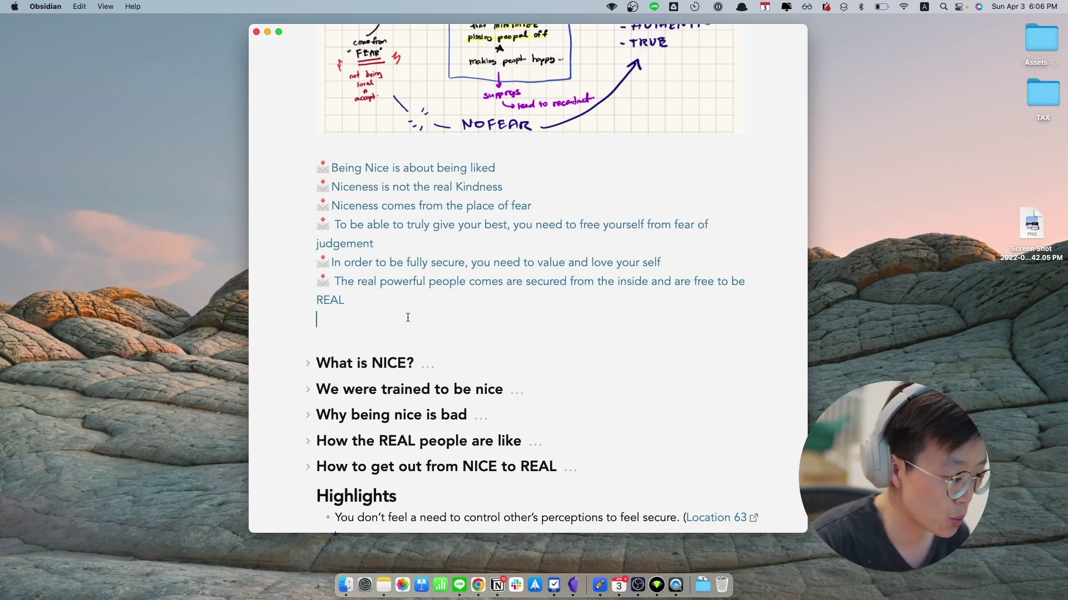
pyautogui.moveTo(408, 317); pyautogui.dragTo(312, 190)
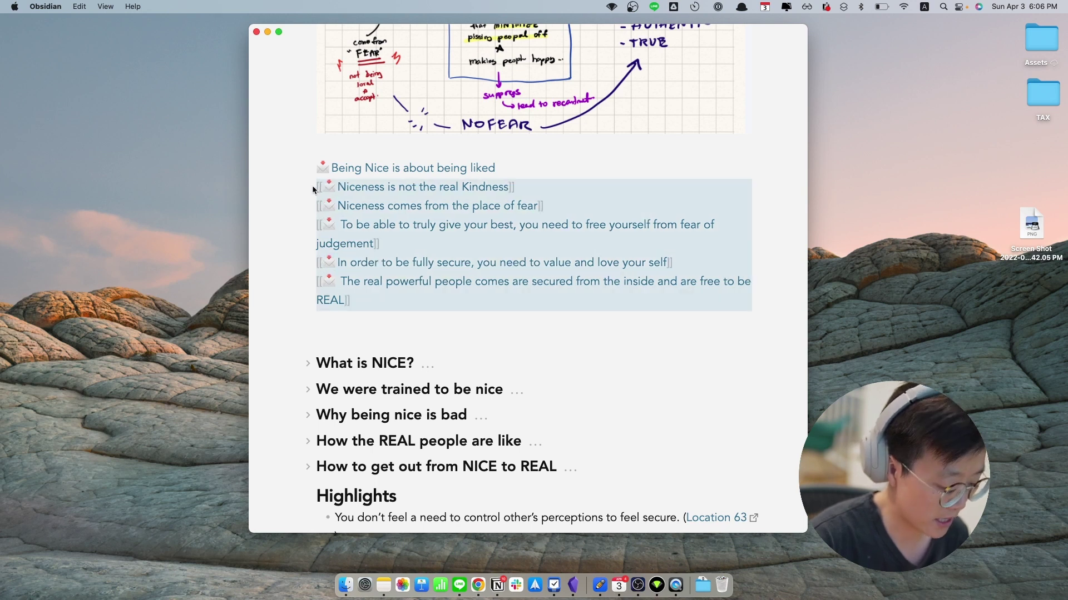
pyautogui.press('super+x')
pyautogui.moveTo(349, 177)
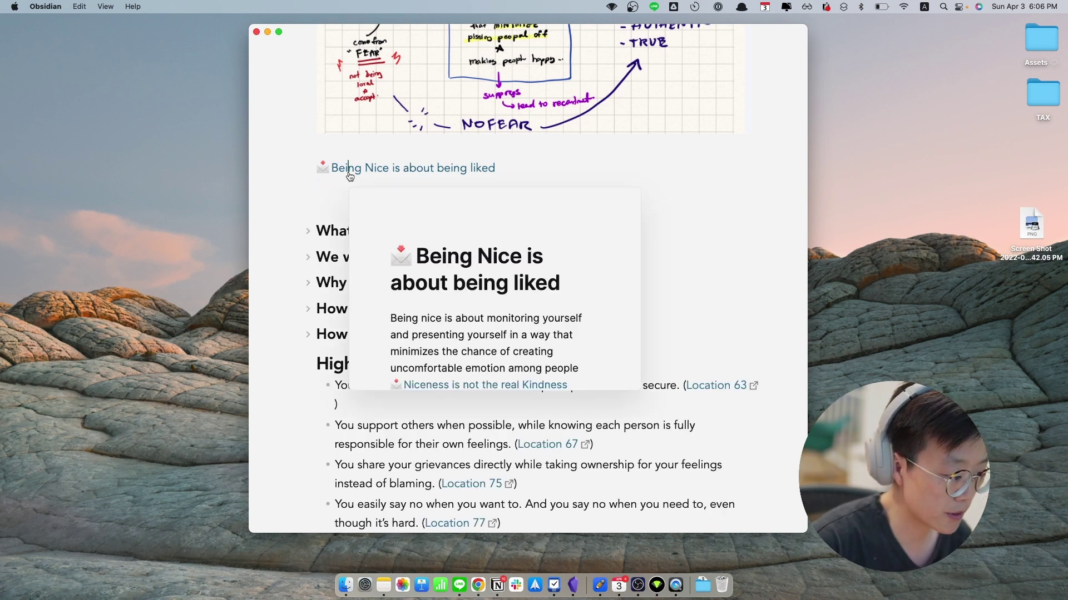
pyautogui.click(350, 175)
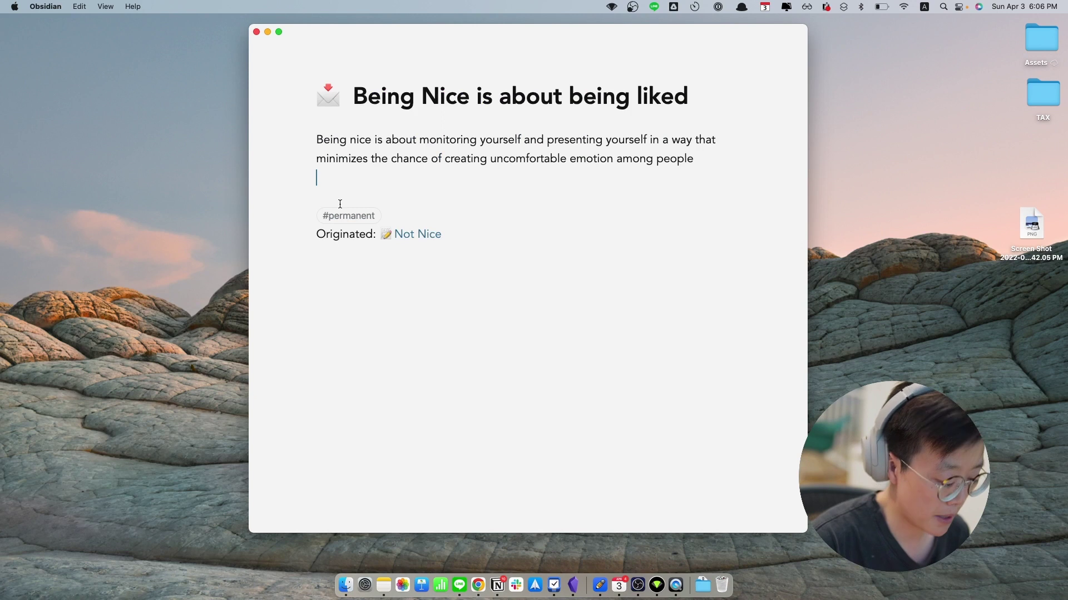
pyautogui.press('super+v')
pyautogui.moveTo(341, 209)
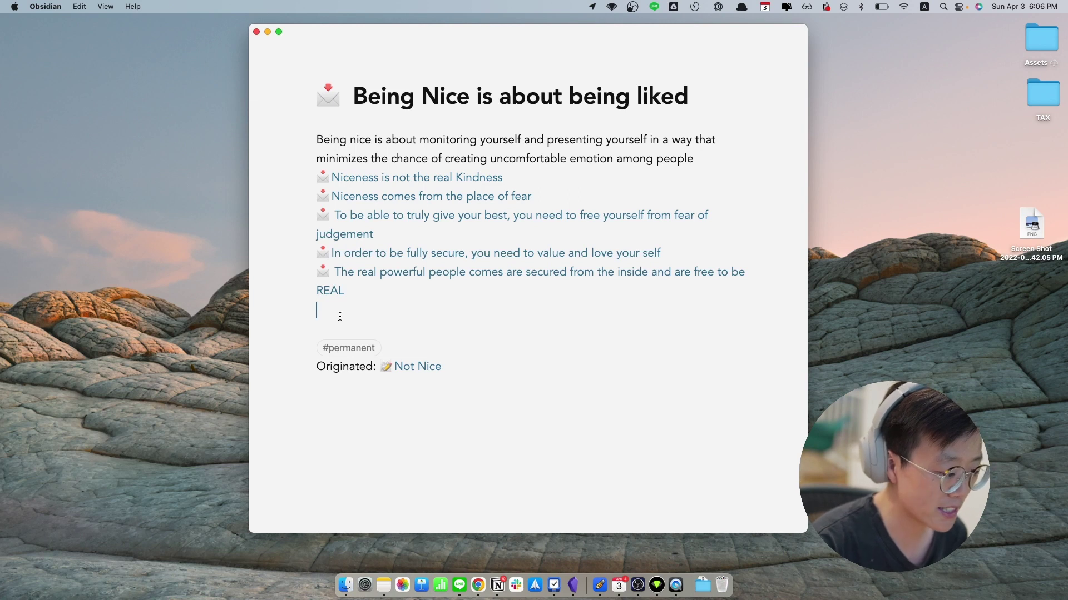
# Tag Being Nice is about being liked #thought/NotNice/01 and remove the four links below Kindness
pyautogui.click(426, 340)
pyautogui.write('#thought/')
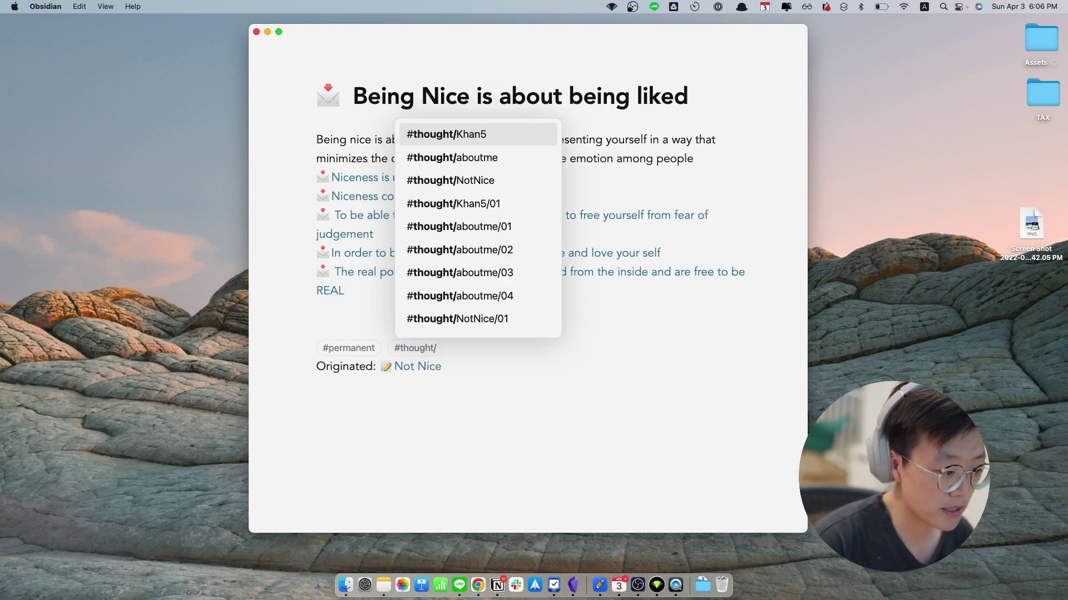
pyautogui.press('Down')
pyautogui.press('Down')
pyautogui.press('Return')
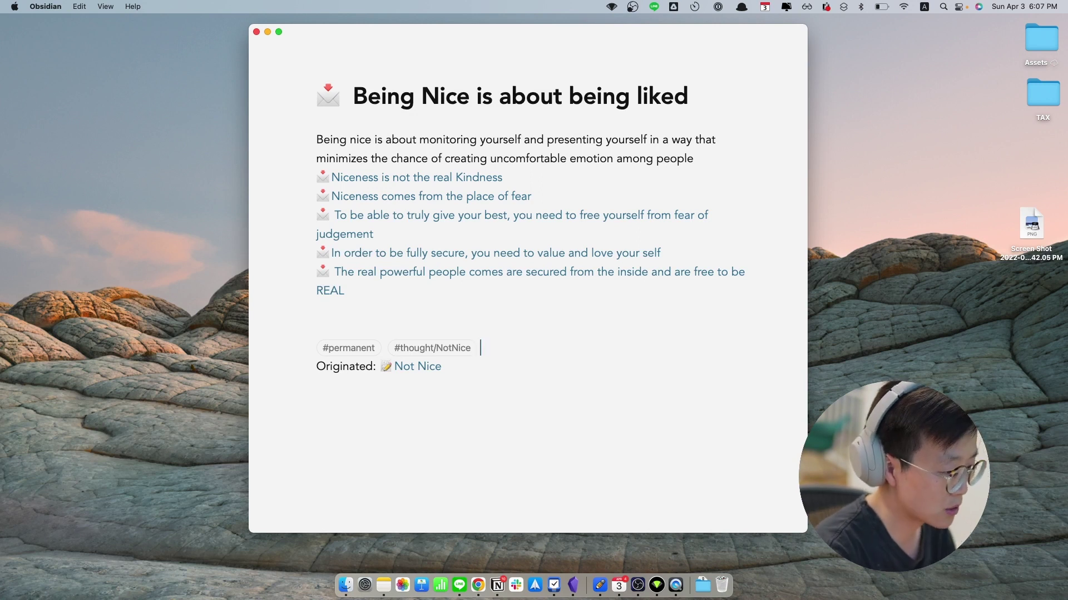
pyautogui.click(506, 177)
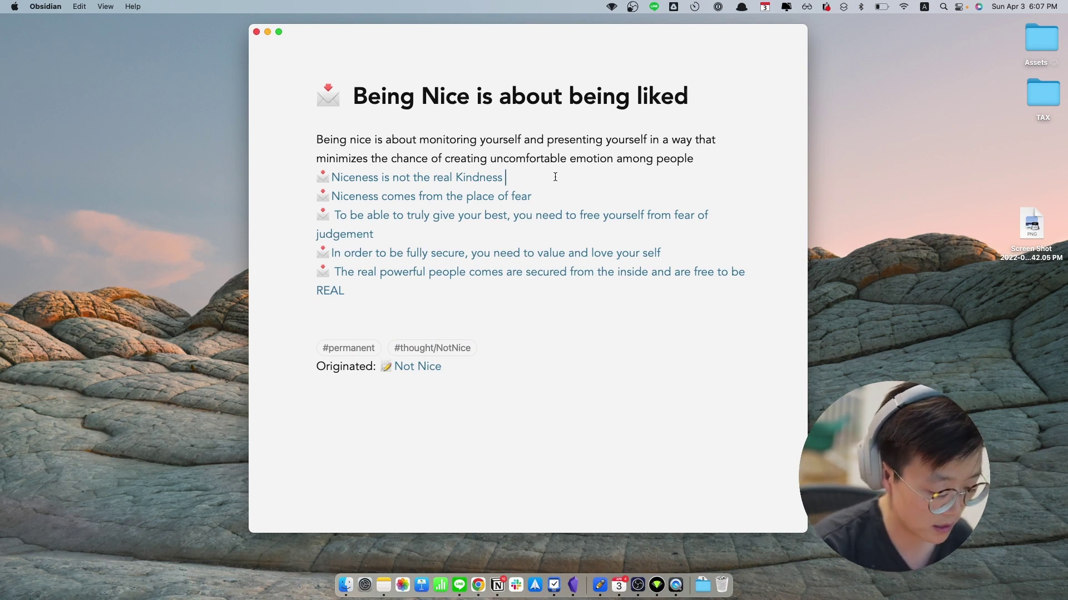
pyautogui.write('#thought')
pyautogui.press('Down')
pyautogui.press('Down')
pyautogui.press('Down')
pyautogui.press('Down')
pyautogui.press('Up')
pyautogui.press('Return')
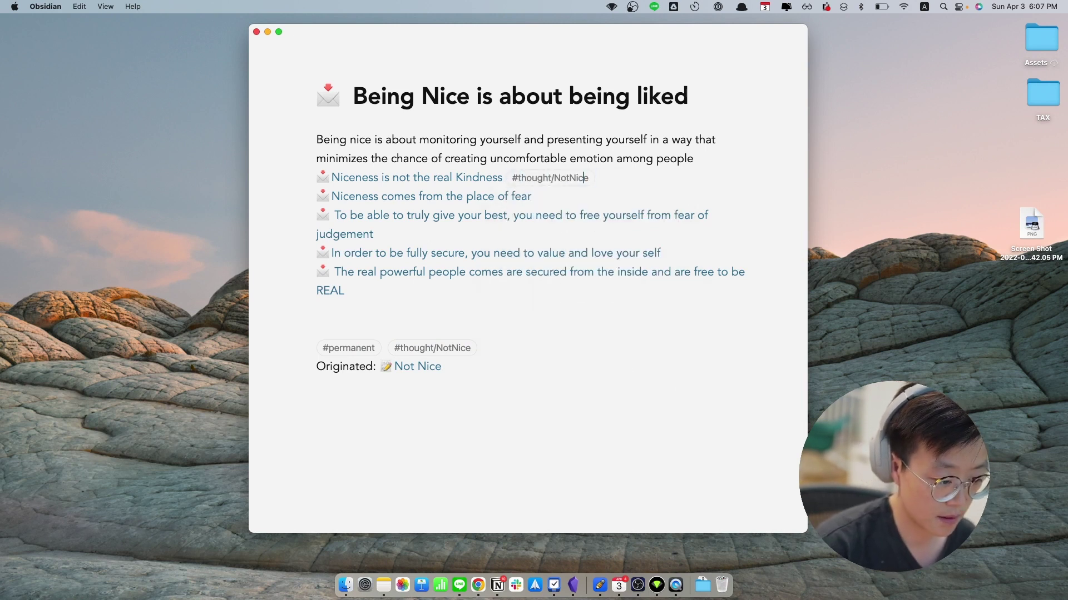
pyautogui.write('/01')
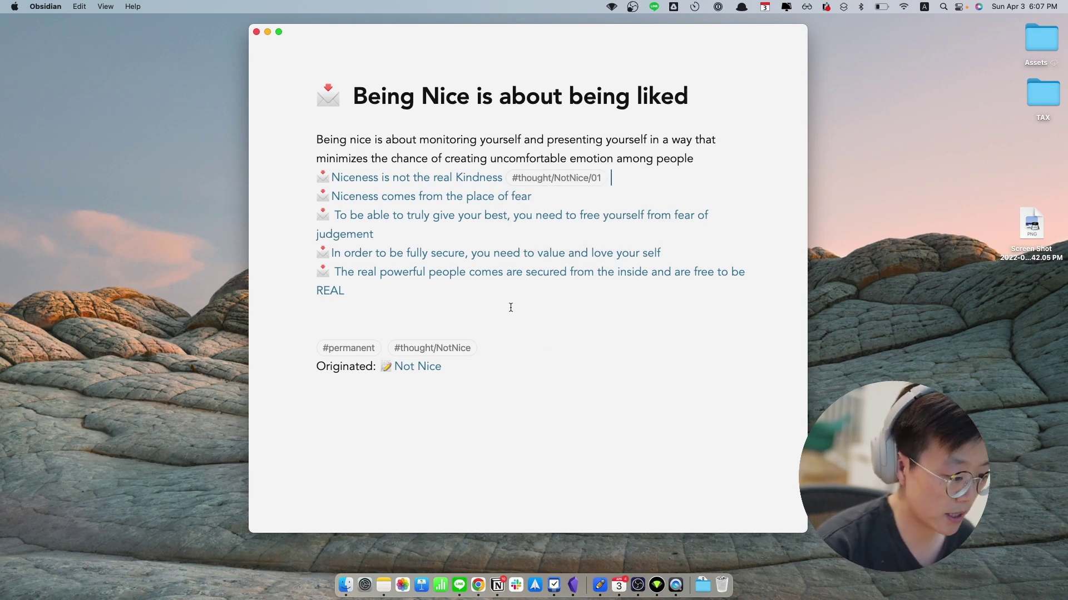
pyautogui.moveTo(511, 308); pyautogui.dragTo(305, 194)
pyautogui.press('BackSpace')
# In Niceness is not the real Kindness, keep only the place-of-fear link and tag #thought/NotNice/01
pyautogui.click(361, 178)
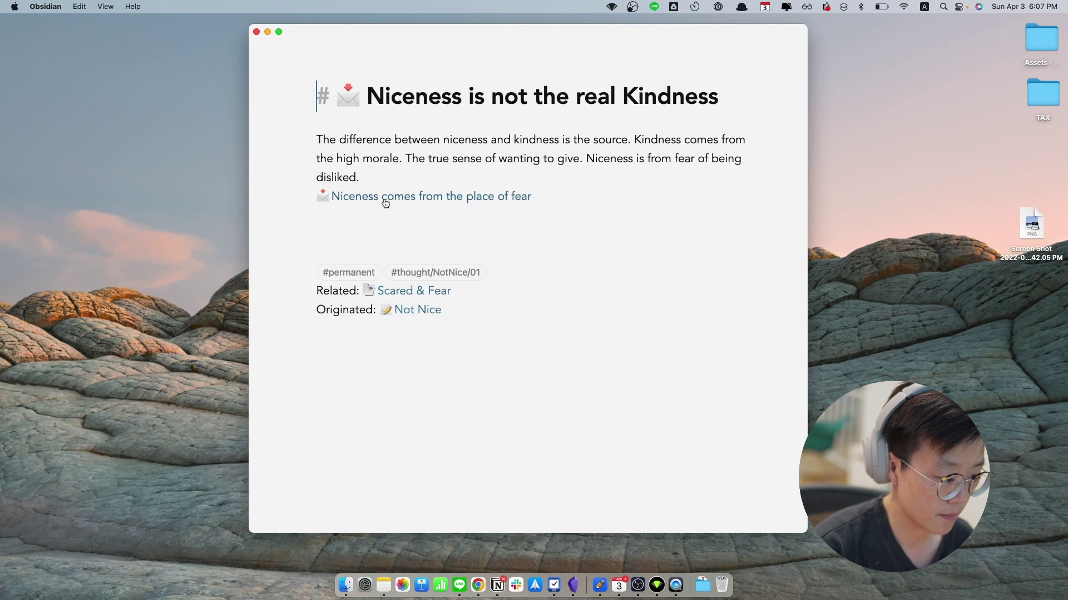
pyautogui.press('super+z')
pyautogui.press('super+z')
pyautogui.press('super+z')
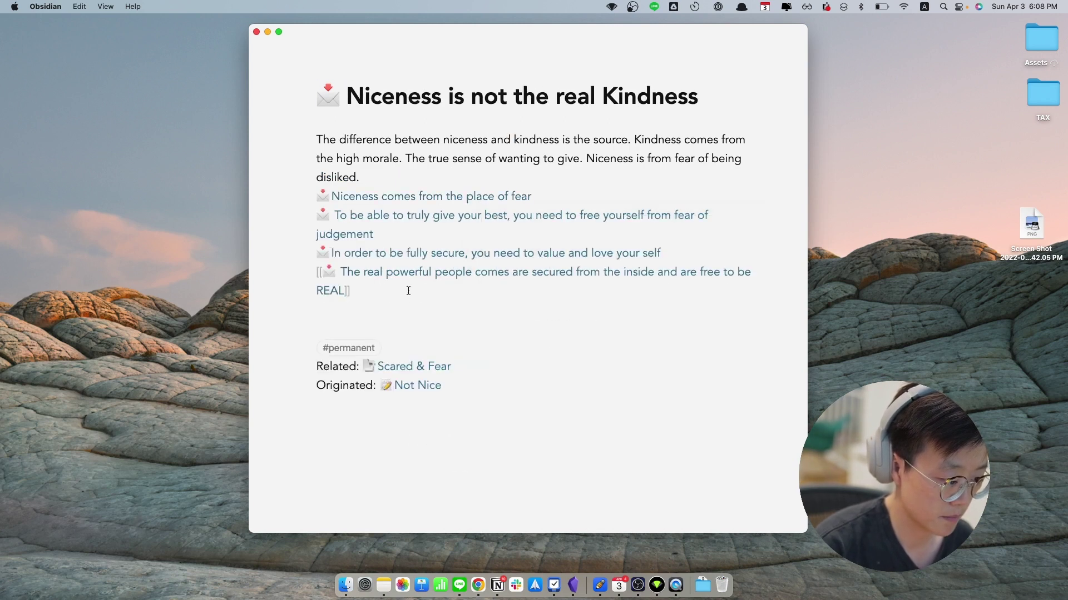
pyautogui.moveTo(411, 289); pyautogui.dragTo(308, 213)
pyautogui.press('BackSpace')
pyautogui.click(424, 256)
pyautogui.write('#thought/NotNice/01')
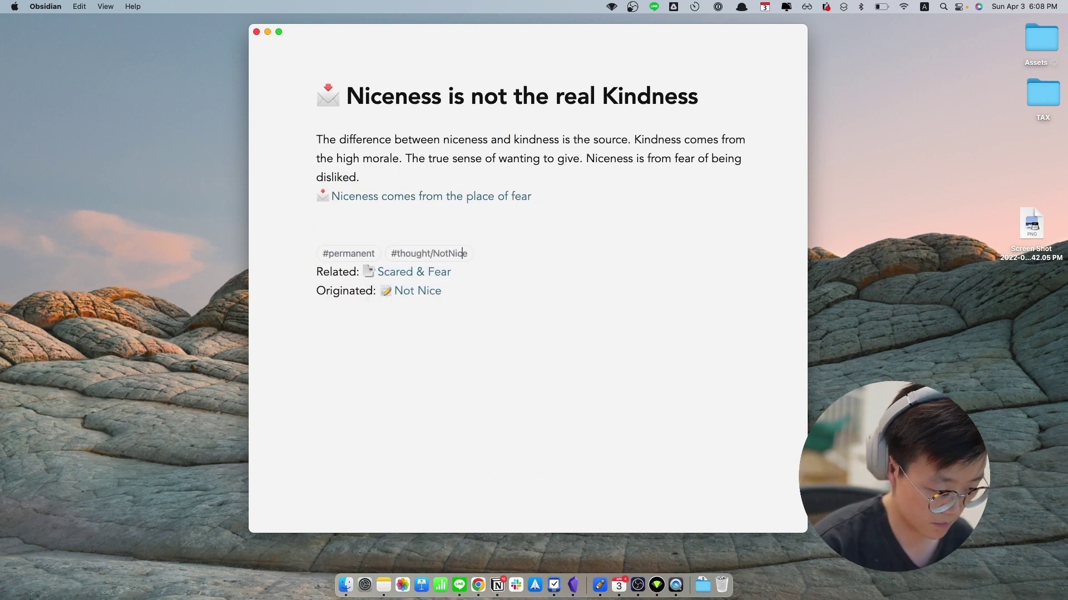
# In Niceness comes from the place of fear, fix 'get of of' to 'get out of' and delete the extra paragraph
pyautogui.click(527, 206)
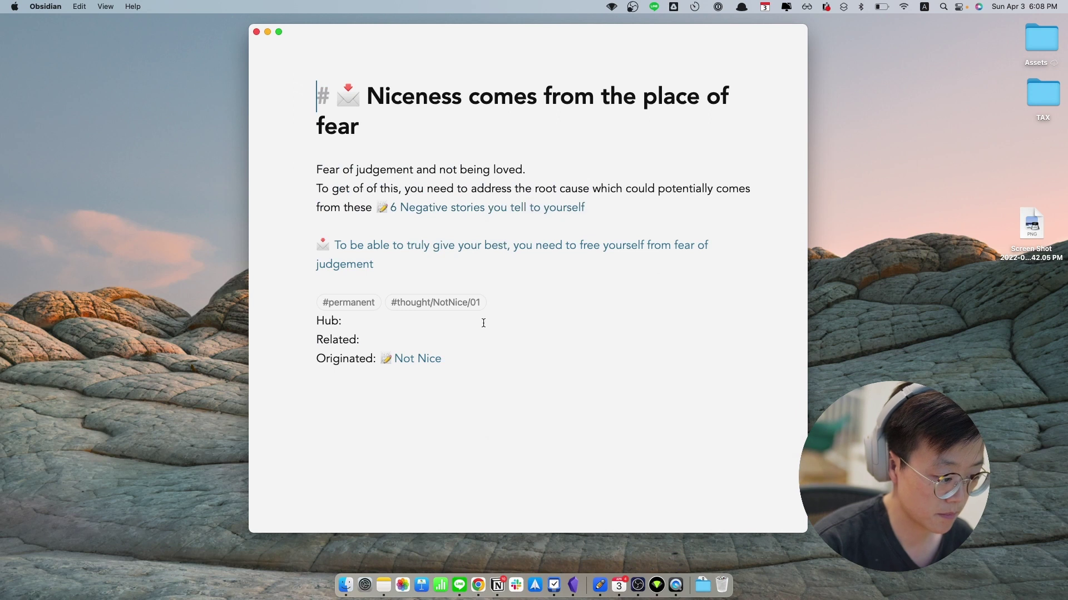
pyautogui.click(607, 206)
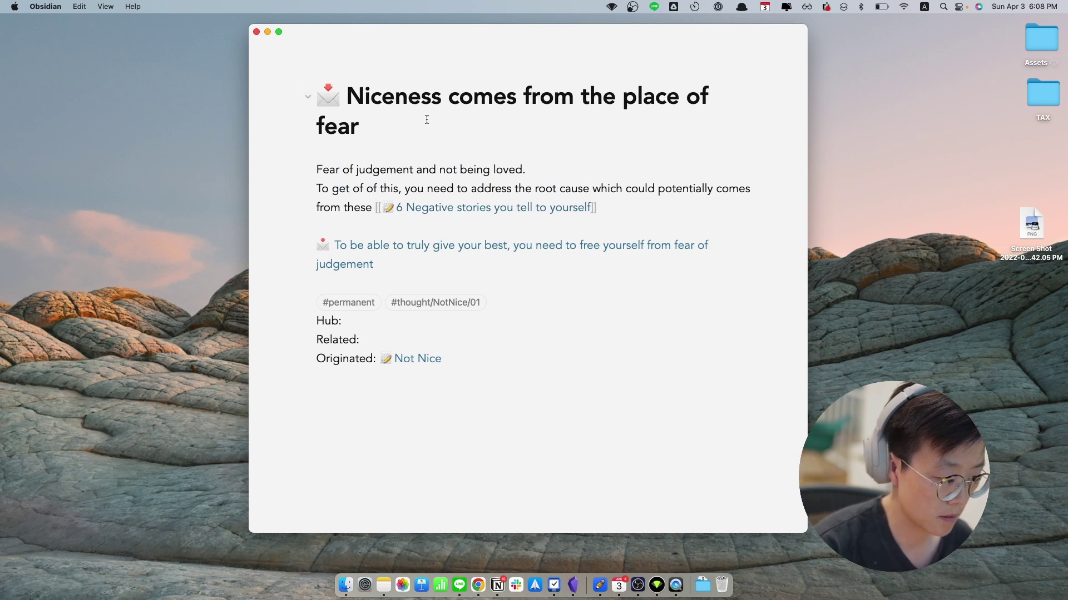
pyautogui.click(364, 188)
pyautogui.press('BackSpace')
pyautogui.write('ut')
pyautogui.moveTo(635, 207); pyautogui.dragTo(308, 184)
pyautogui.press('BackSpace')
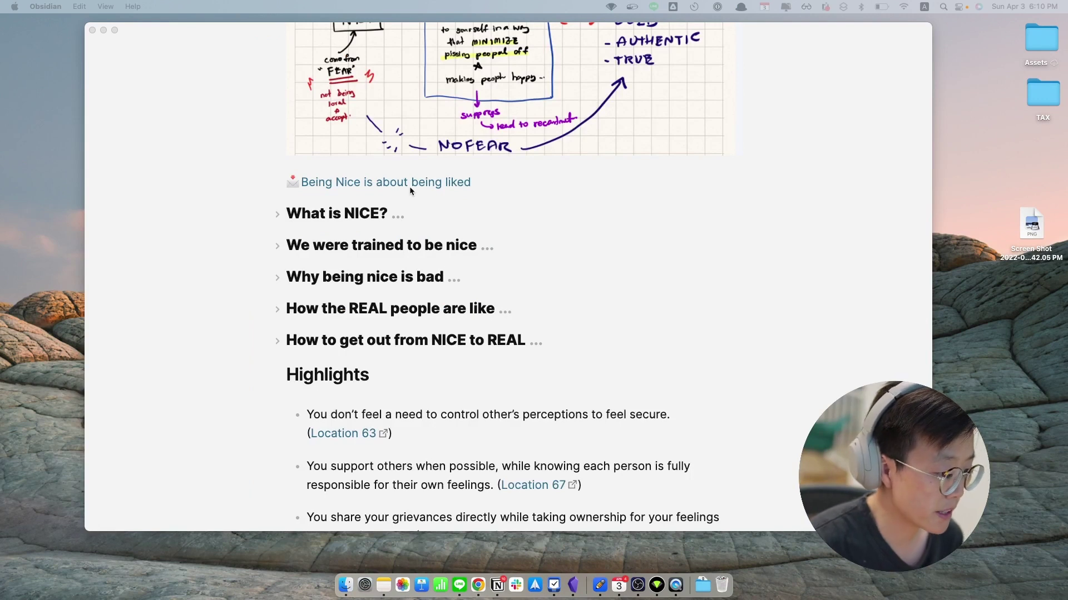
# Follow the links from Not Nice to Being Nice is about being liked, then Niceness is not the real Kindness
pyautogui.click(413, 204)
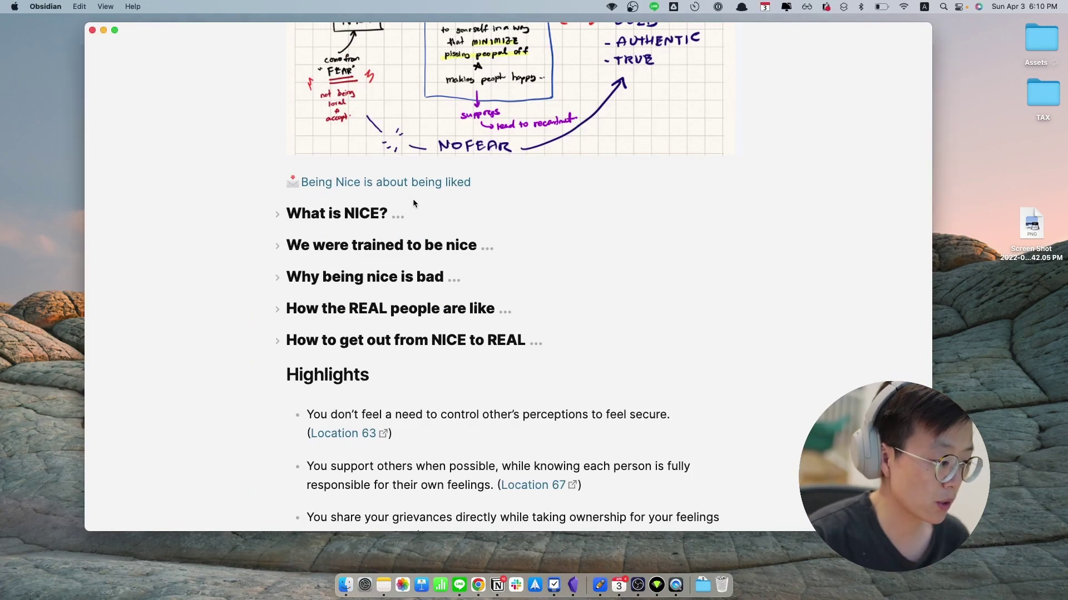
pyautogui.moveTo(383, 188)
pyautogui.click(382, 184)
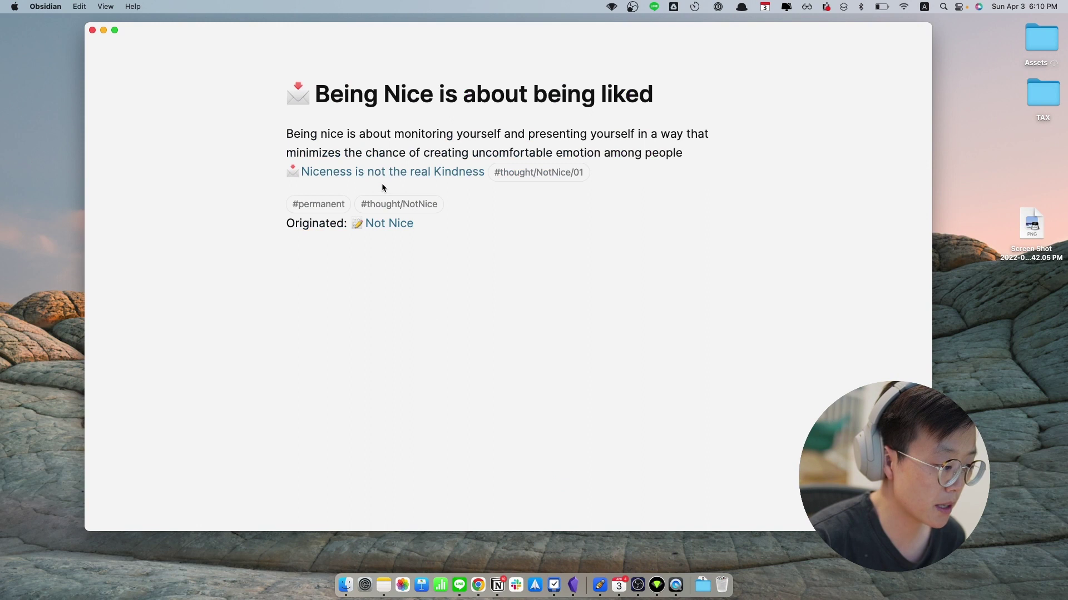
pyautogui.click(434, 177)
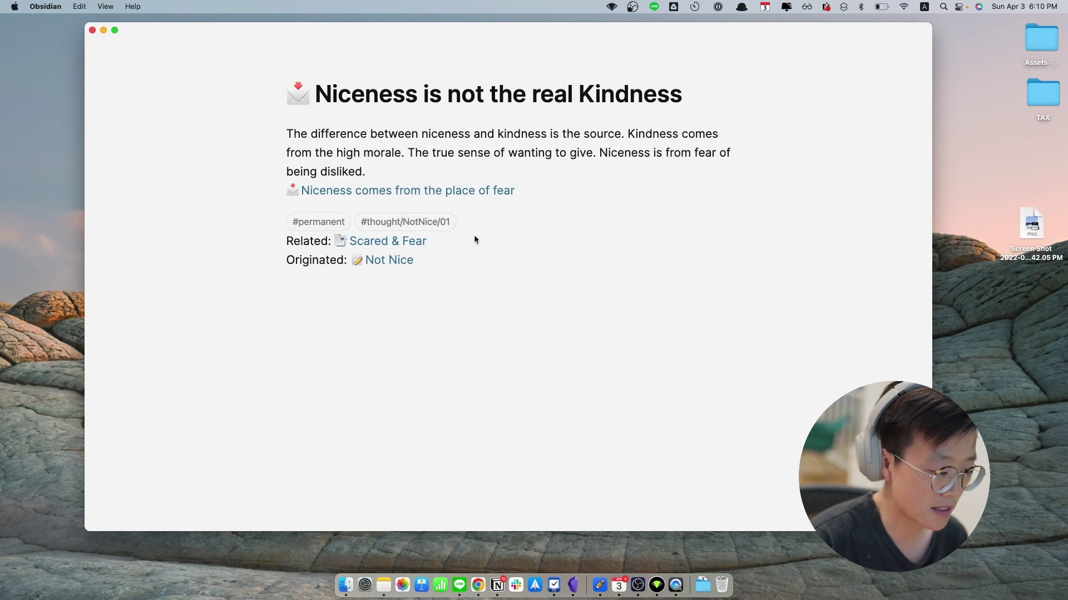
# Close the note and filter the graph by #thought/notnice
pyautogui.click(250, 65)
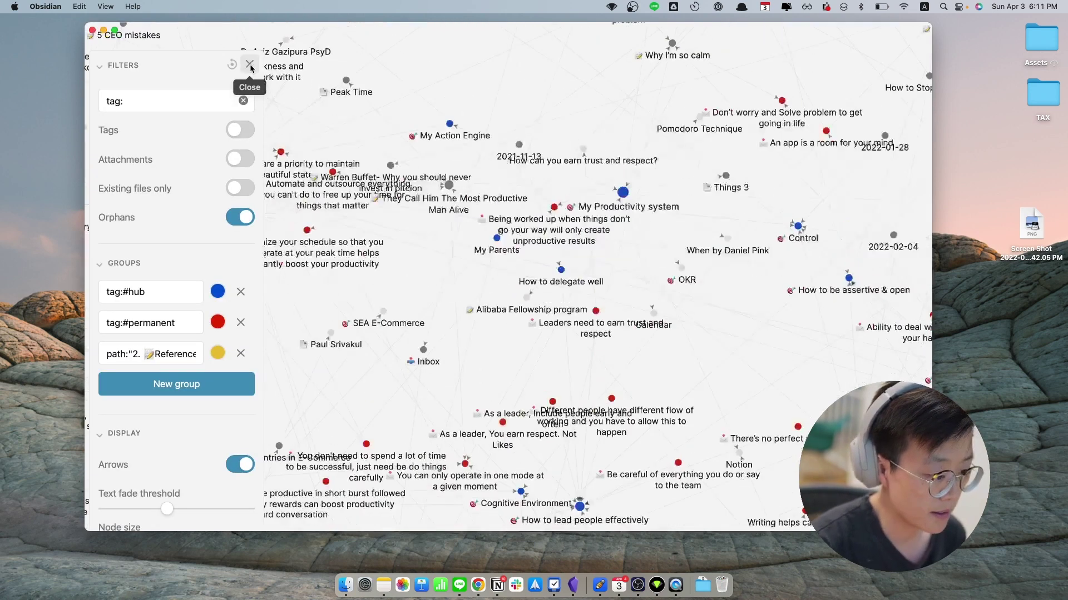
pyautogui.click(202, 105)
pyautogui.write('#thought/notnice')
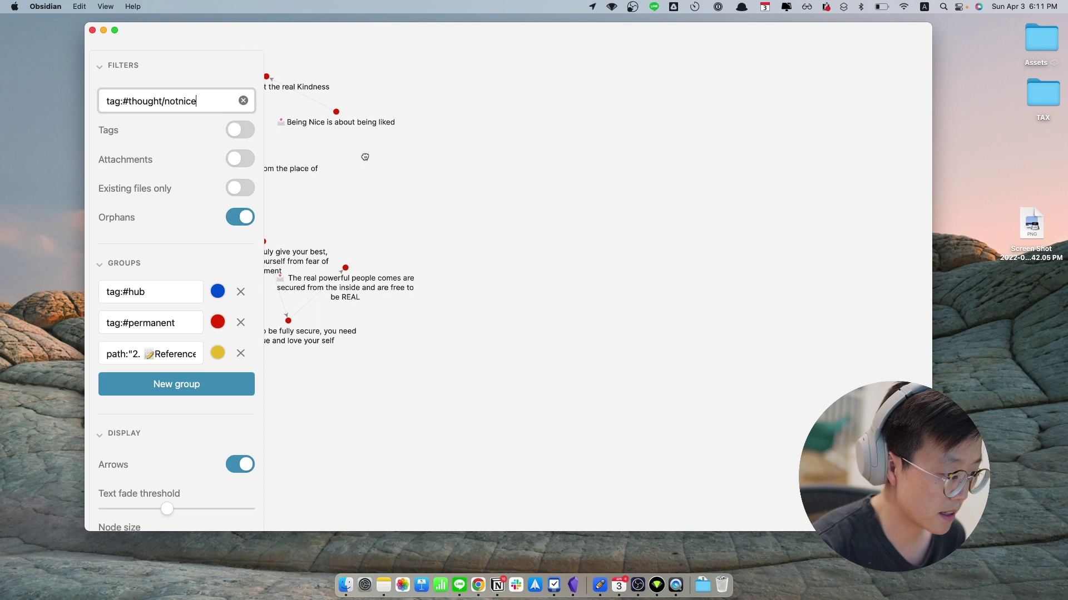
# Spread the filtered graph, moving the Being Nice is about being liked and In order to be fully secure nodes
pyautogui.moveTo(365, 160); pyautogui.dragTo(520, 205)
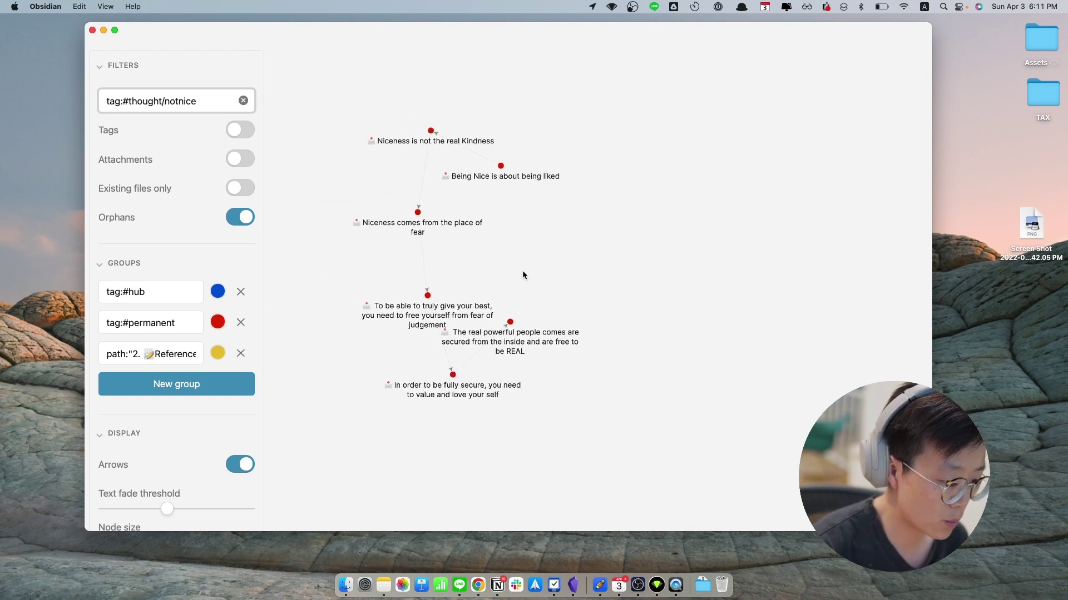
pyautogui.click(509, 323)
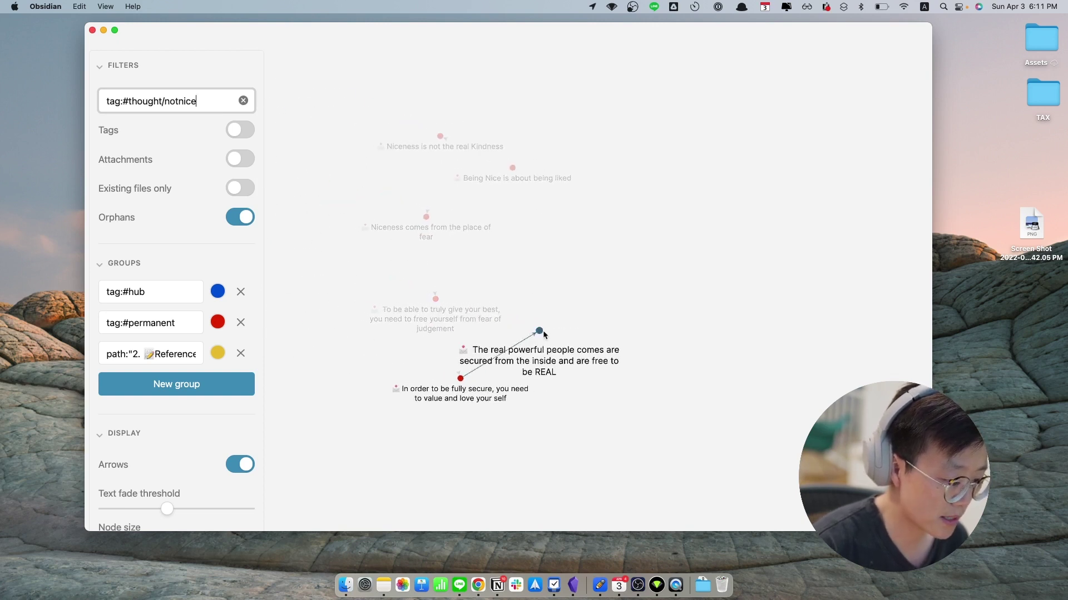
pyautogui.scroll(3, 534, 266)
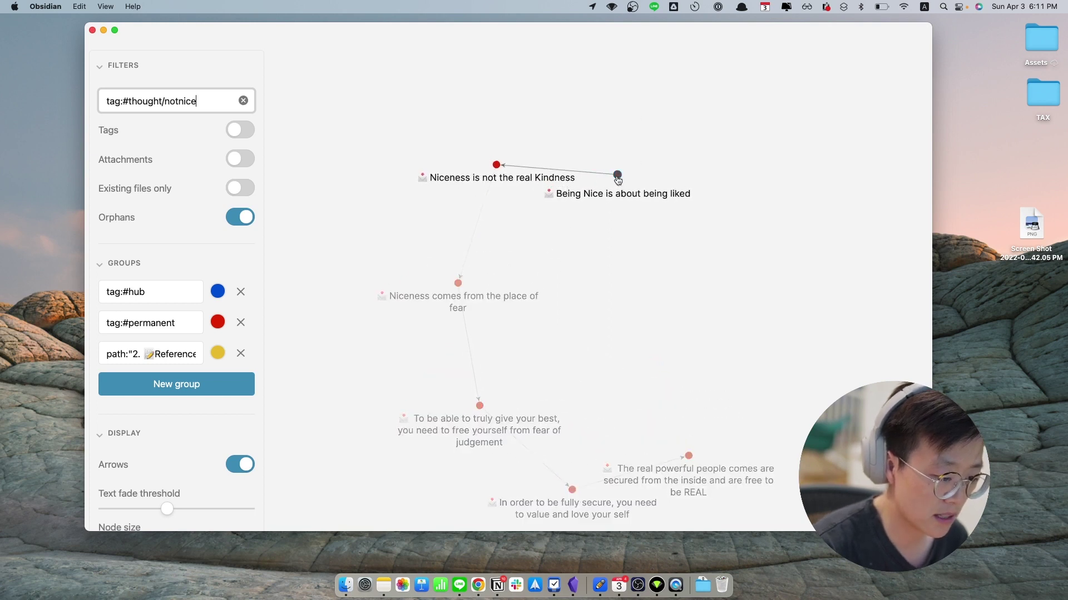
pyautogui.moveTo(615, 174); pyautogui.dragTo(671, 127)
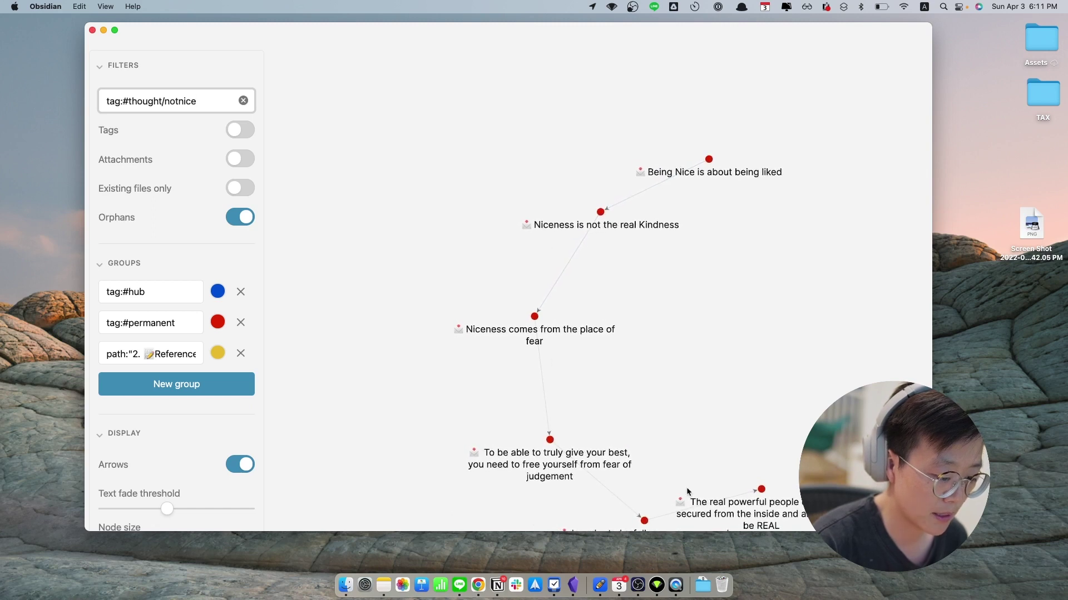
pyautogui.moveTo(712, 406); pyautogui.dragTo(682, 342)
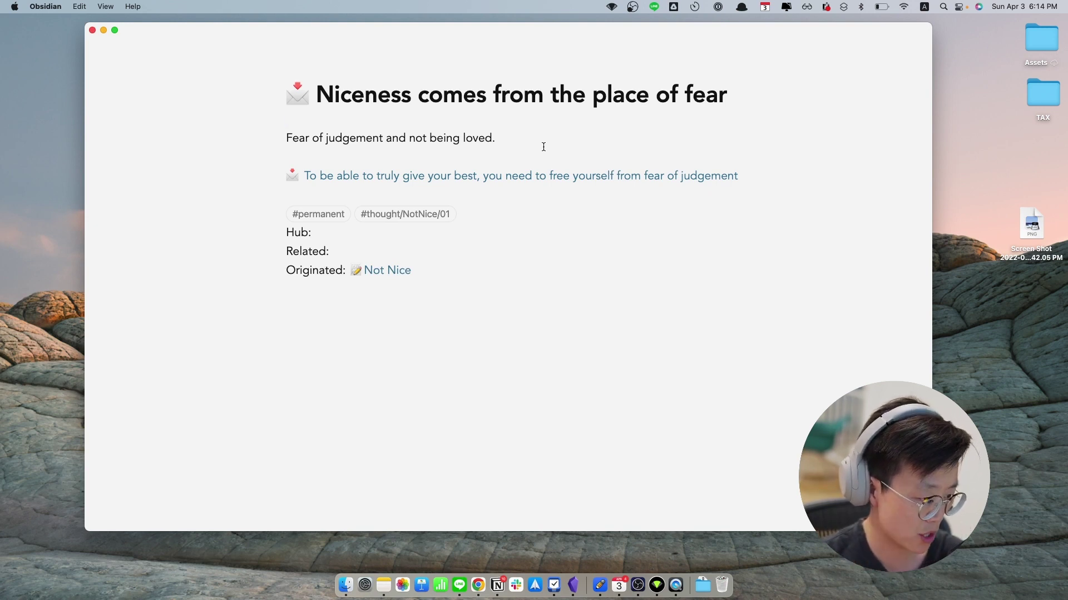
# Add a root-cause sentence linking [[6 Negative stories you tell to yourself]] and list [[Scared & Fear]] under Related:
pyautogui.click(557, 130)
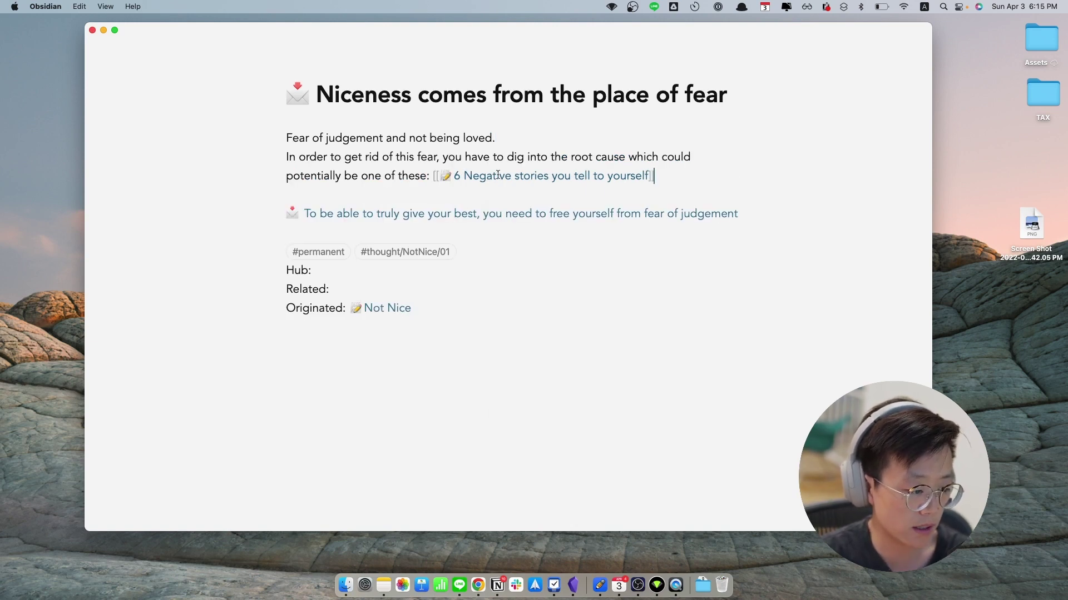
pyautogui.moveTo(498, 175)
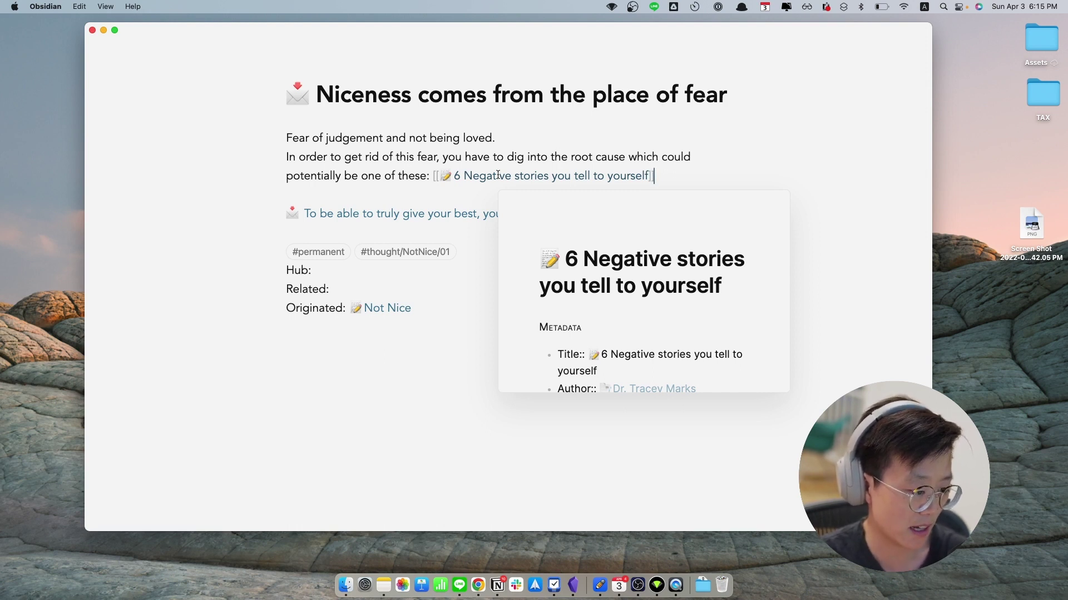
pyautogui.click(523, 157)
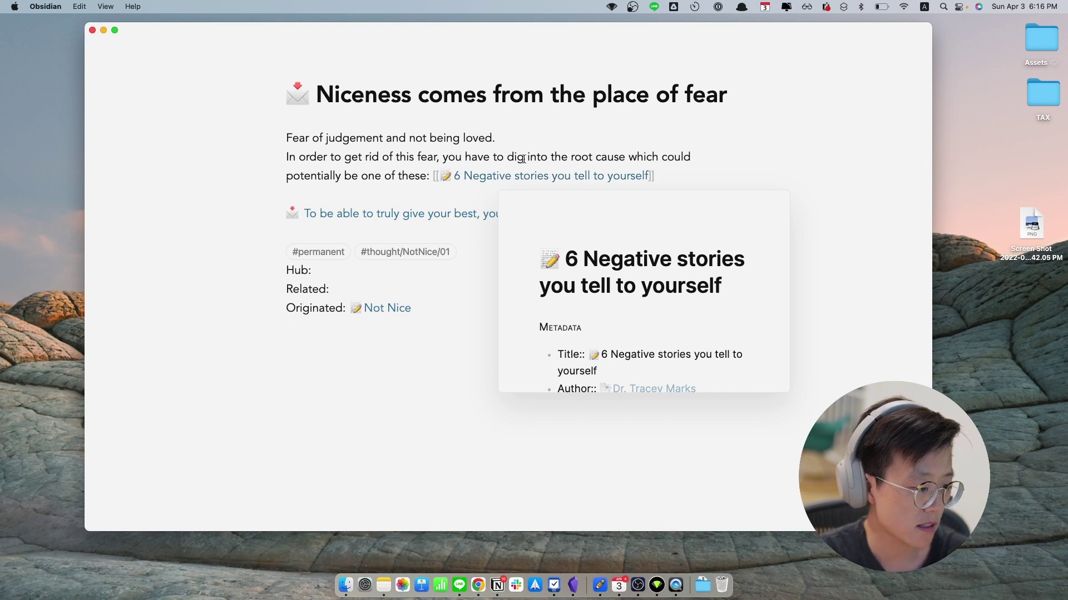
pyautogui.click(340, 95)
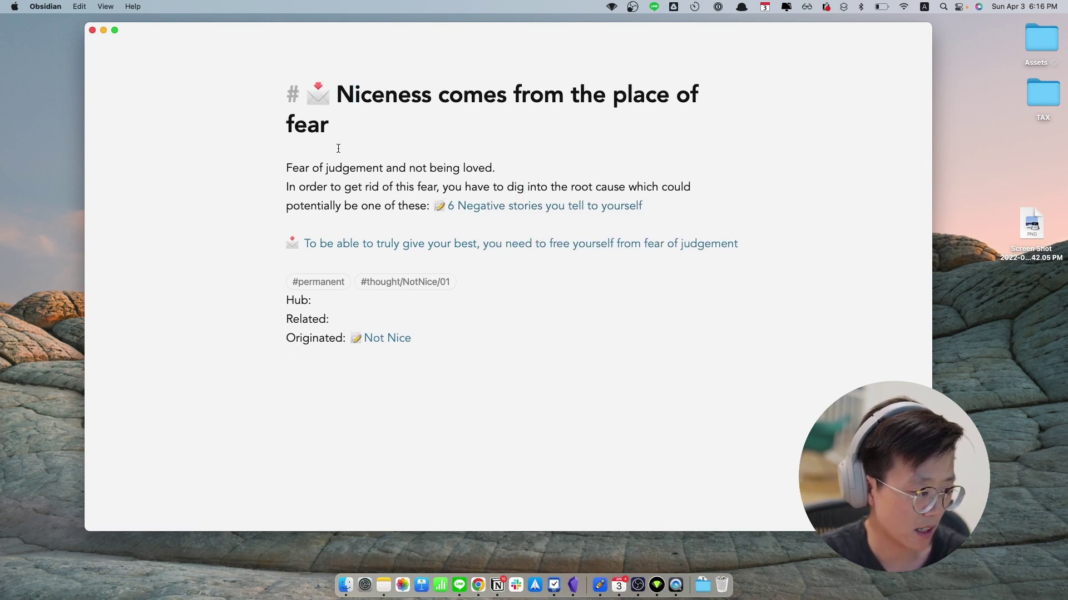
pyautogui.press('Down')
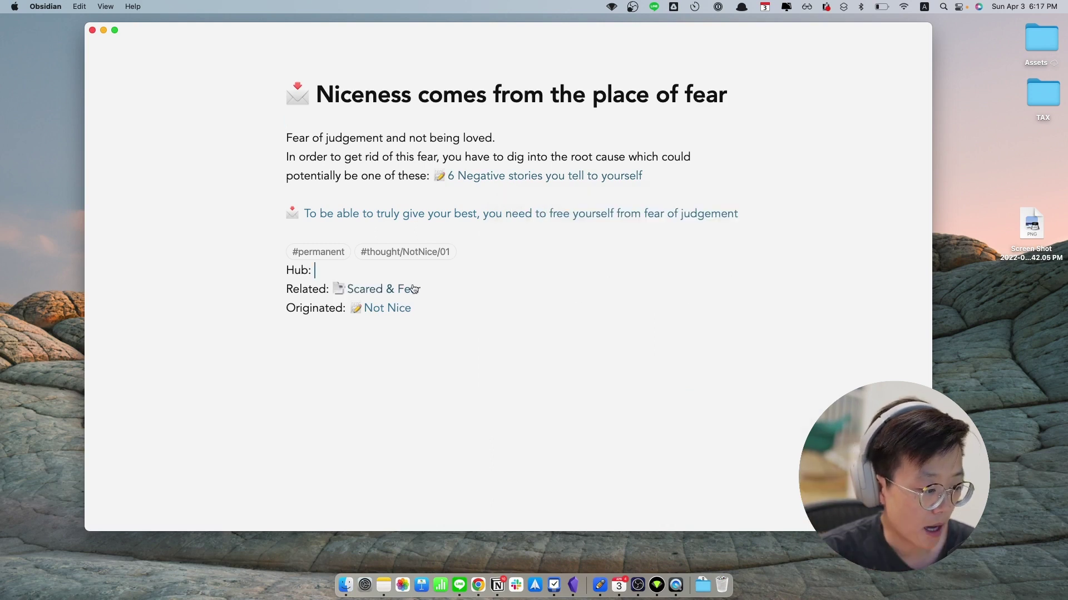
pyautogui.moveTo(412, 292)
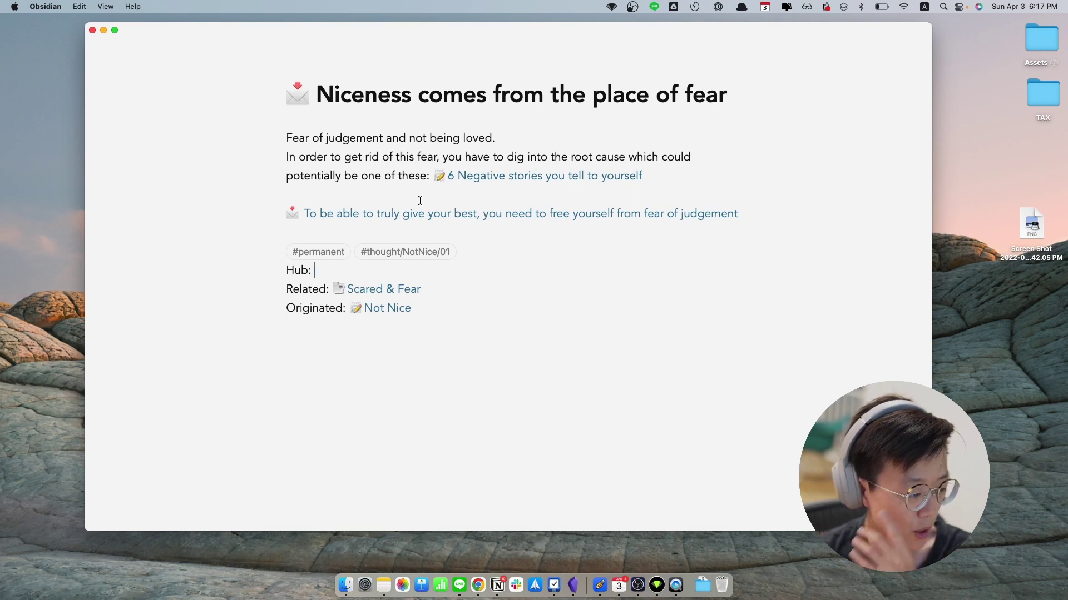
# Preview and open the Scared & Fear note
pyautogui.moveTo(361, 292)
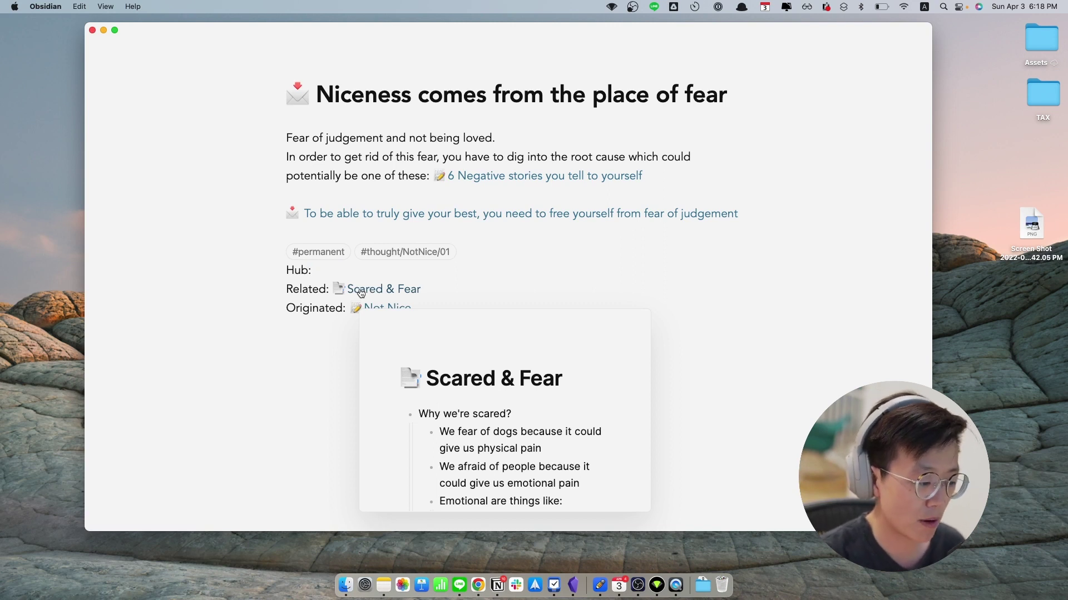
pyautogui.click(361, 293)
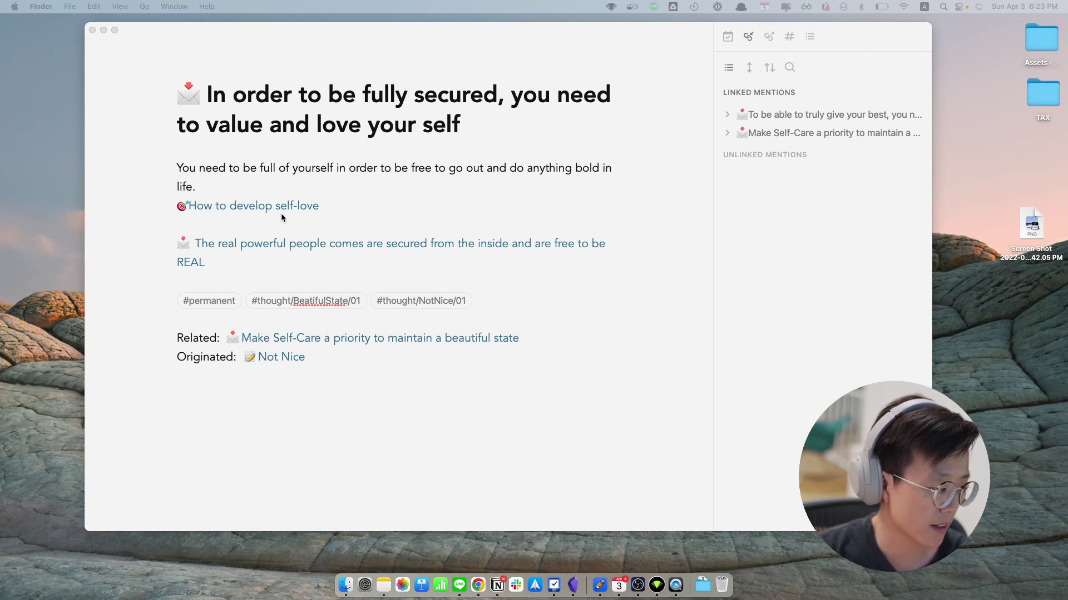
# Edit the note's How to develop self-love line and its Related: and Originated: Not Nice lines
pyautogui.click(291, 191)
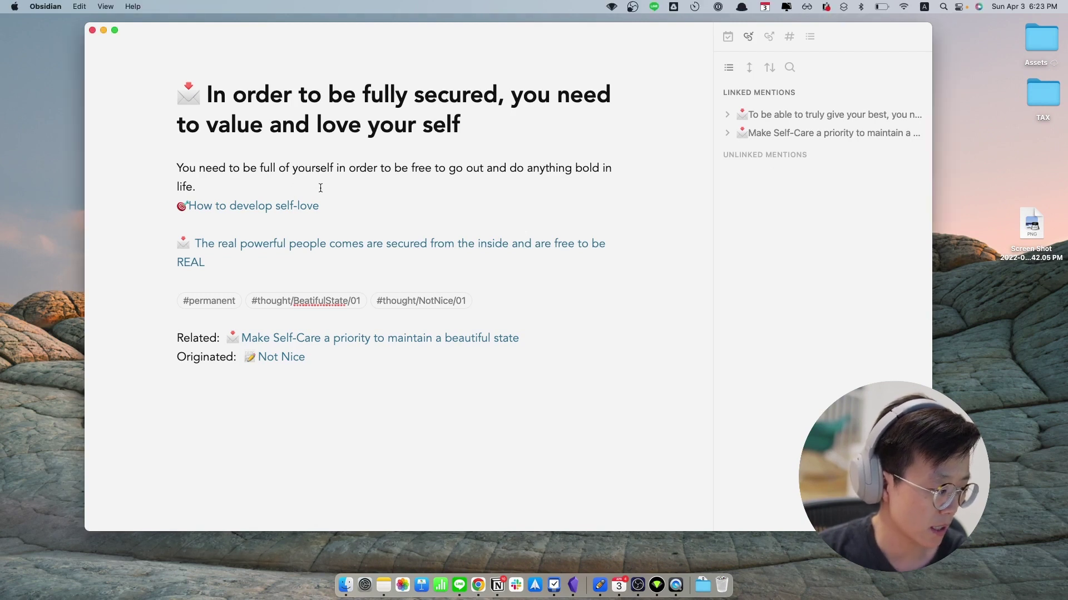
pyautogui.click(356, 206)
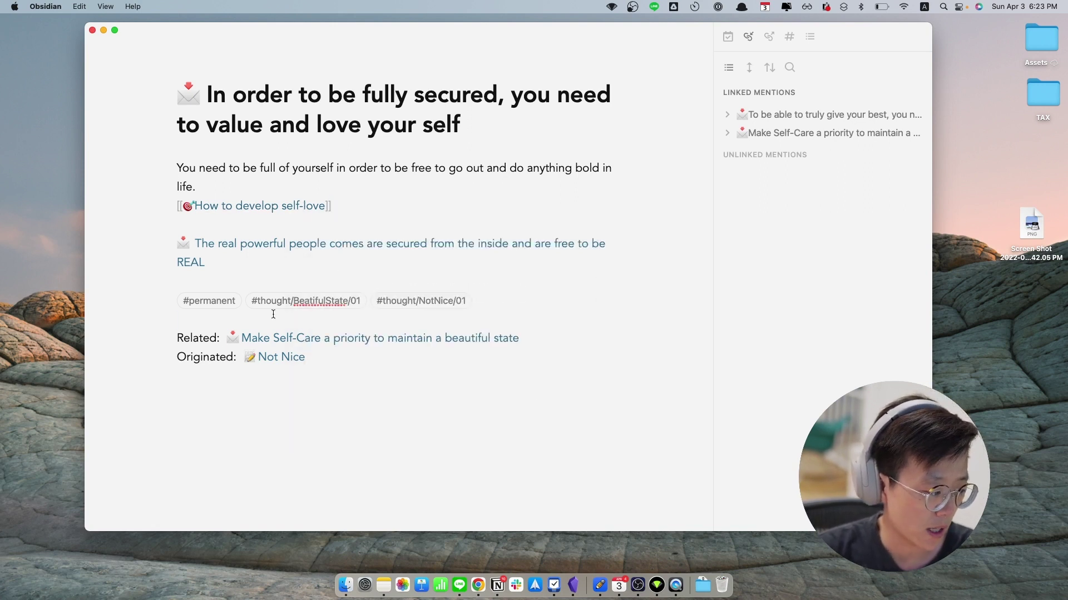
pyautogui.click(220, 321)
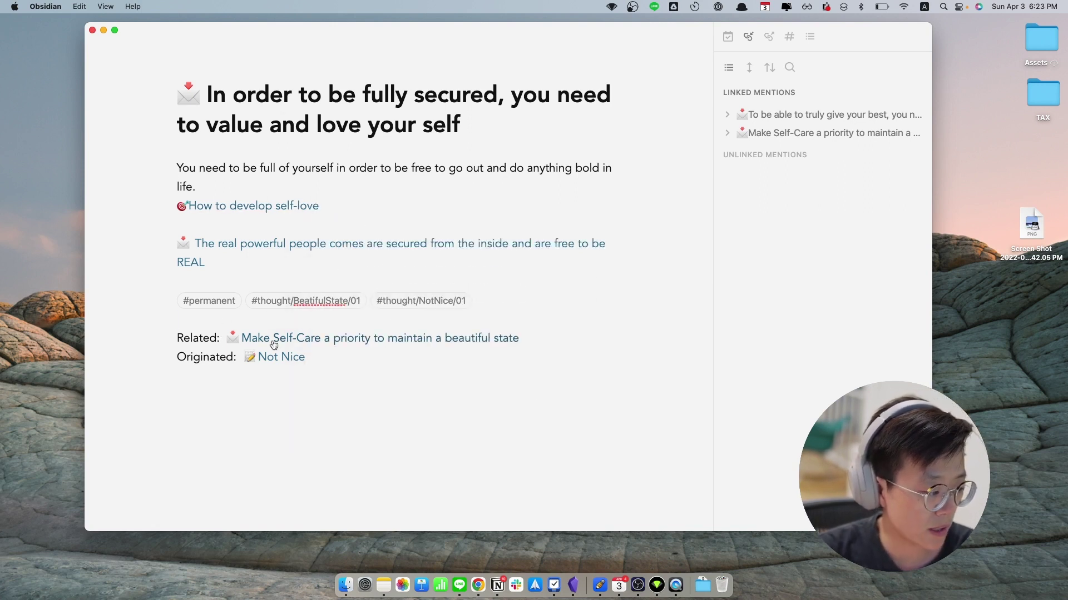
pyautogui.moveTo(273, 345)
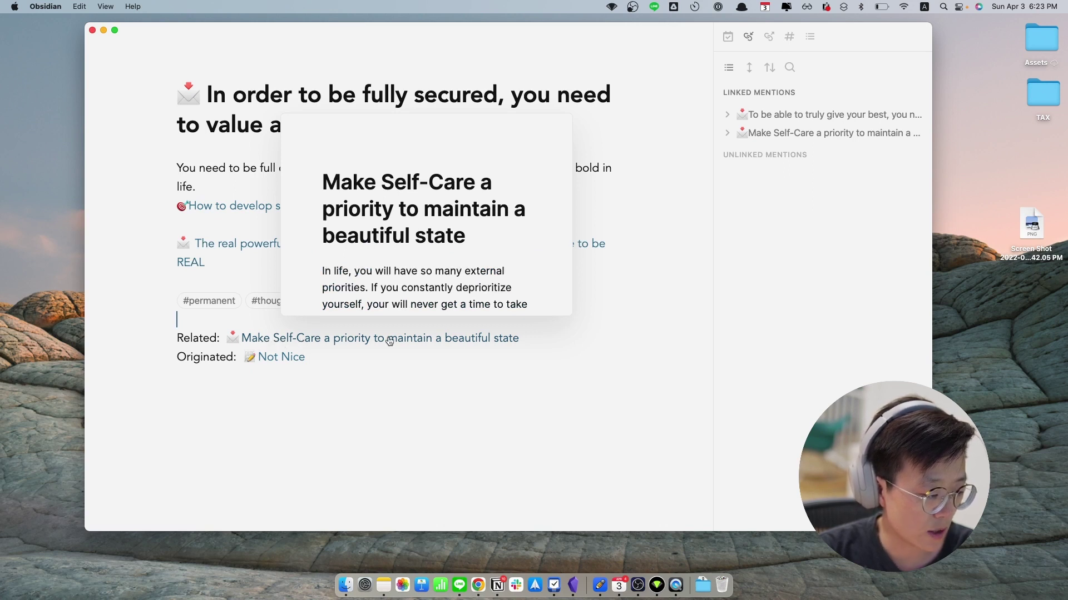
pyautogui.click(511, 372)
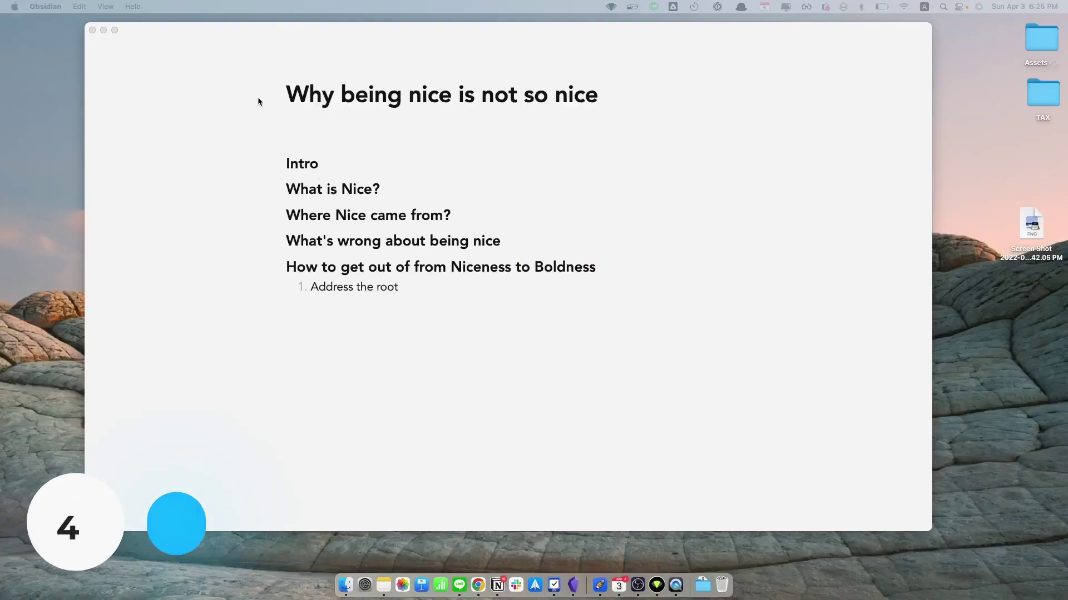
# Insert a [[Not Nice]] link under the article outline's title
pyautogui.click(326, 132)
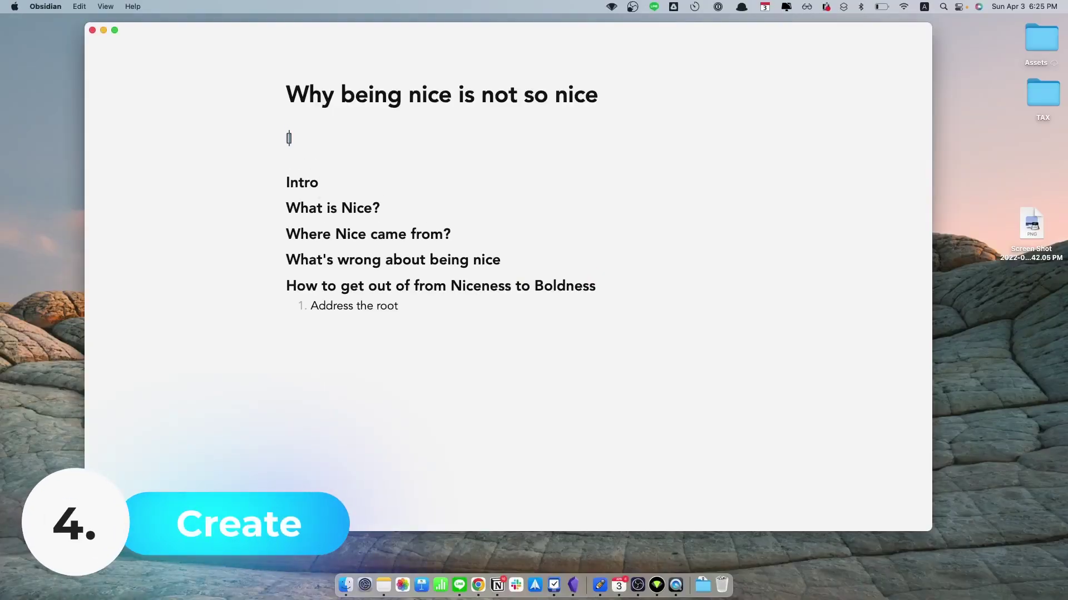
pyautogui.write('[[not')
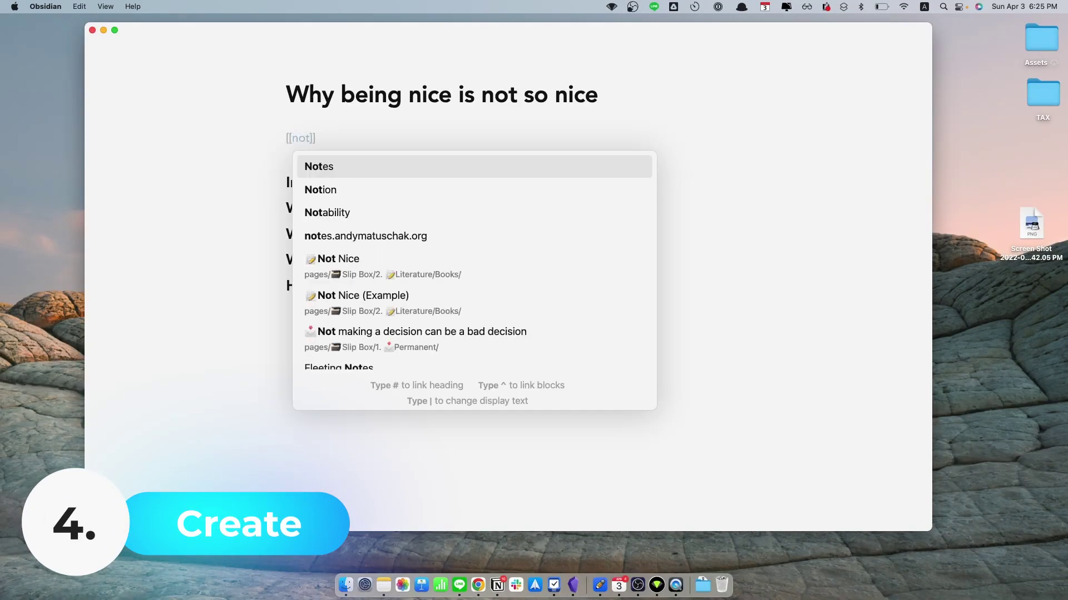
pyautogui.press('Down')
pyautogui.press('Down')
pyautogui.press('Down')
pyautogui.press('Down')
pyautogui.press('Return')
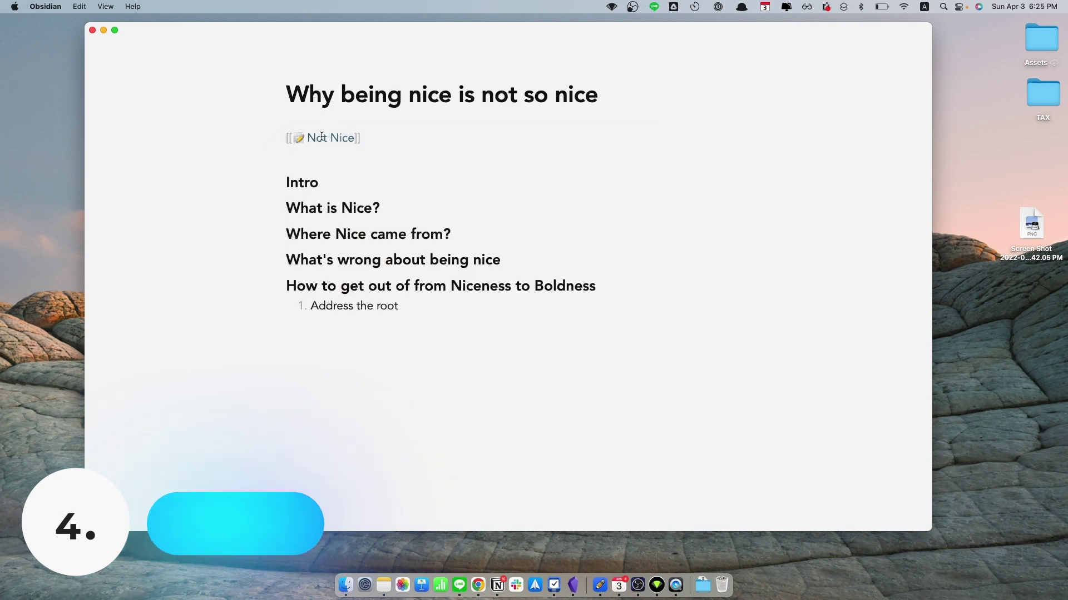
# Open Not Nice beside the outline and expand its What is NICE? section
pyautogui.keyDown('super'); pyautogui.click(324, 138); pyautogui.keyUp('super')
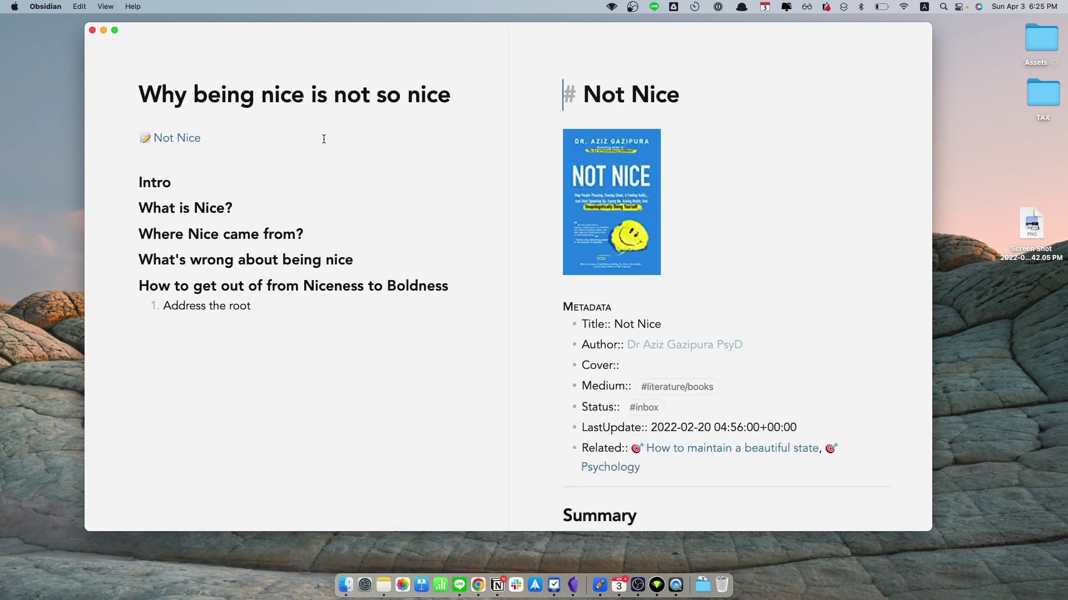
pyautogui.scroll(-10, 773, 304)
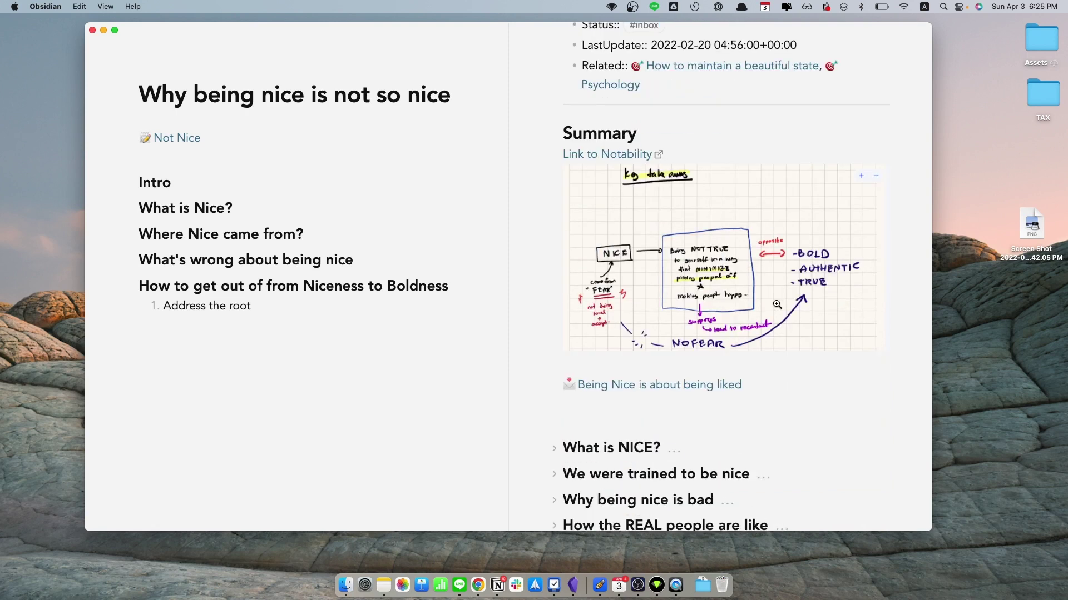
pyautogui.scroll(-5, 776, 305)
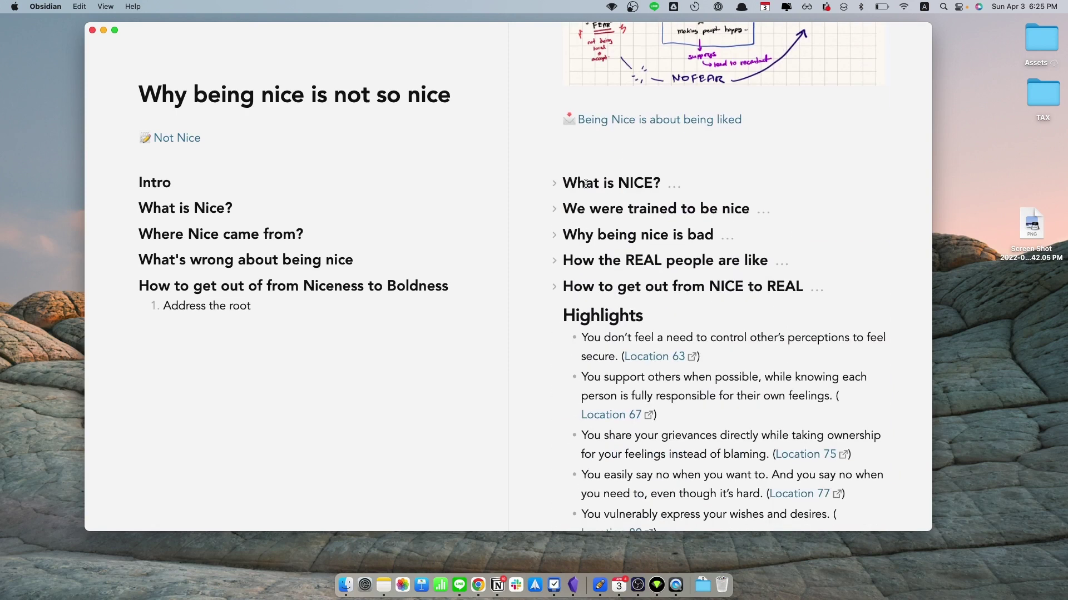
pyautogui.click(555, 183)
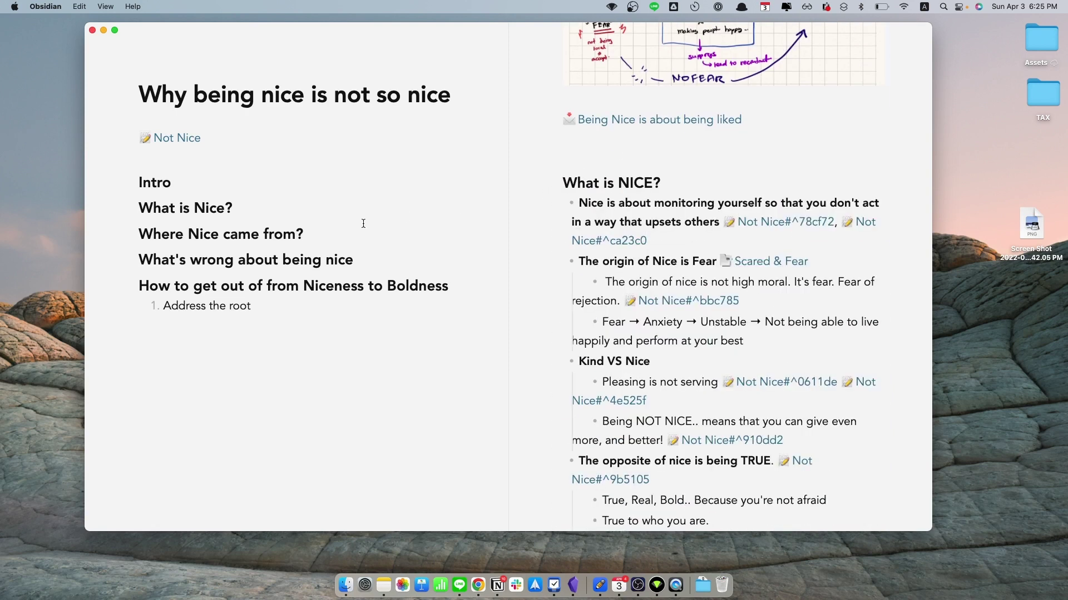
# Add two blank lines under the outline's What is Nice? heading
pyautogui.click(363, 225)
pyautogui.click(362, 208)
pyautogui.press('Return')
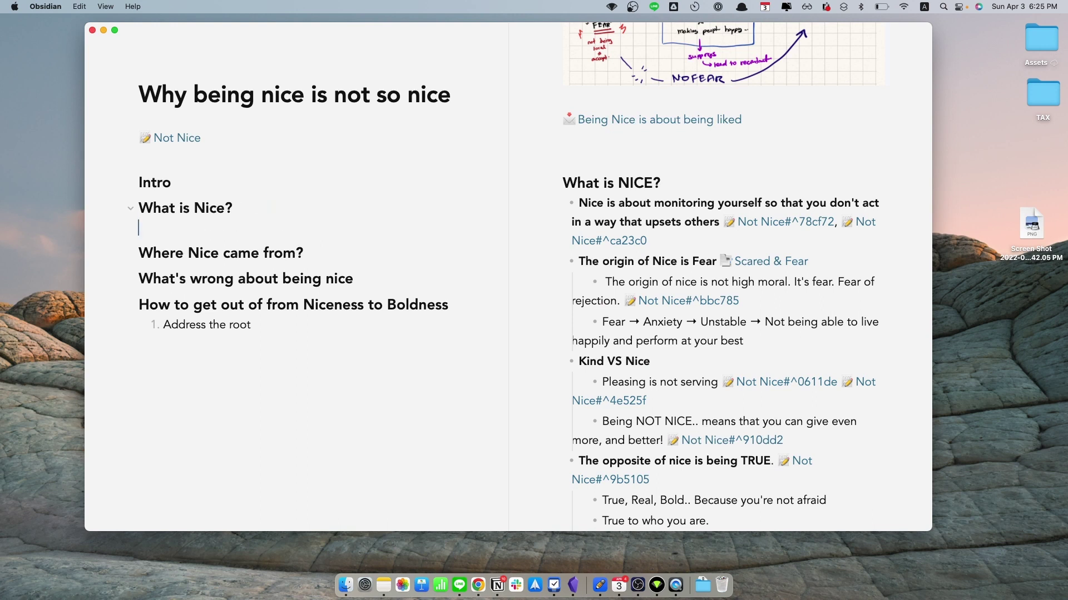
pyautogui.press('Return')
pyautogui.click(139, 228)
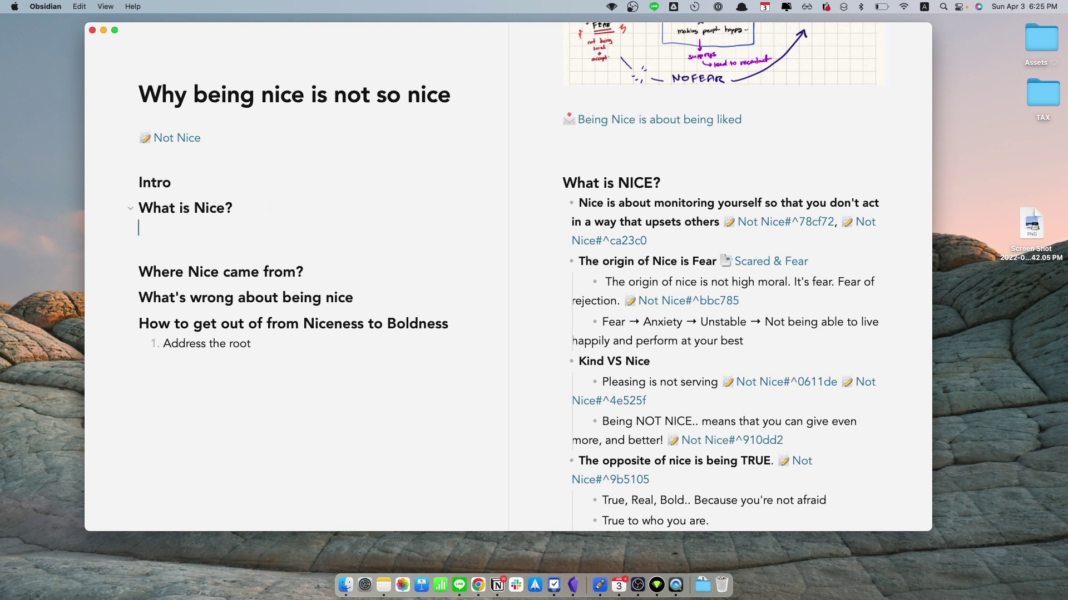